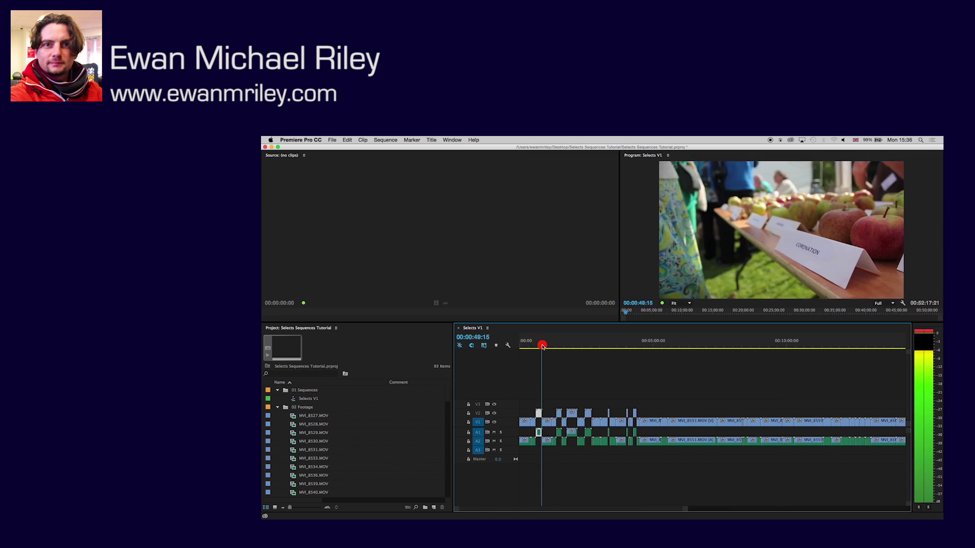
- Expand the 02 Footage folder and maximize the Project panel
key("m")
key("m")
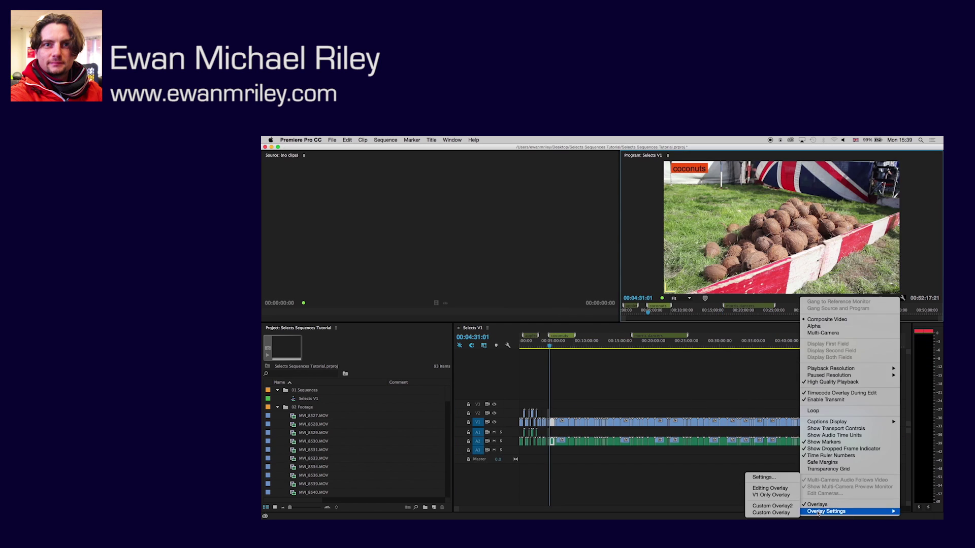
key("shift+Down")
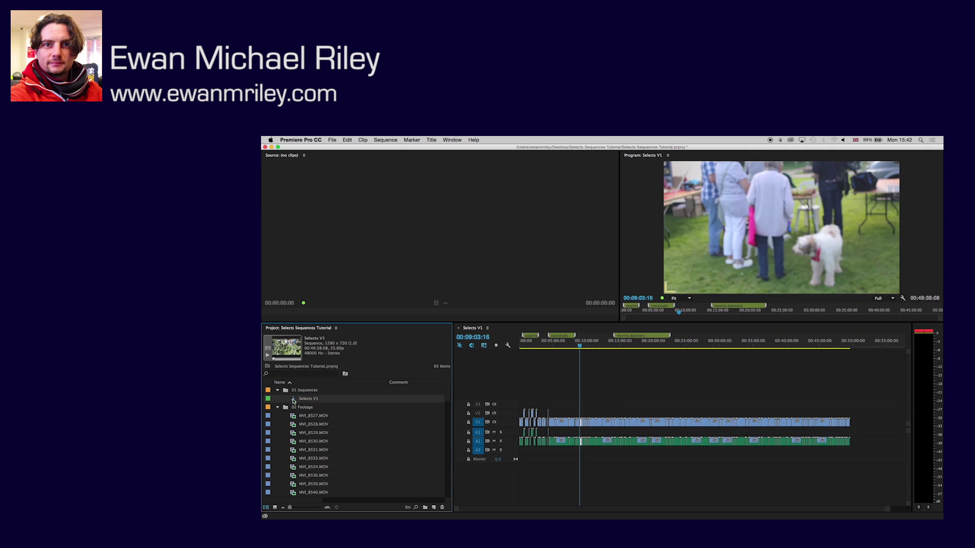
left_click_drag(601, 405, 578, 431)
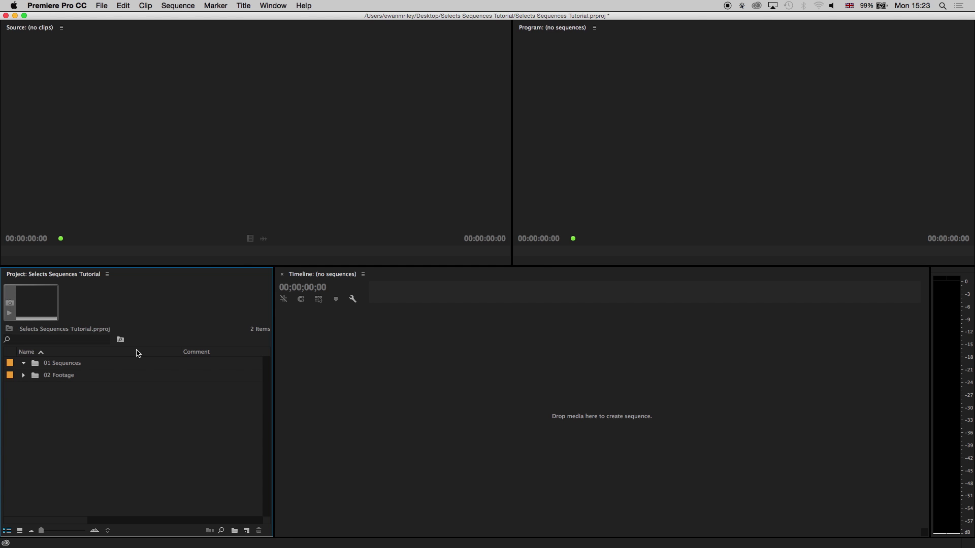
left_click(23, 375)
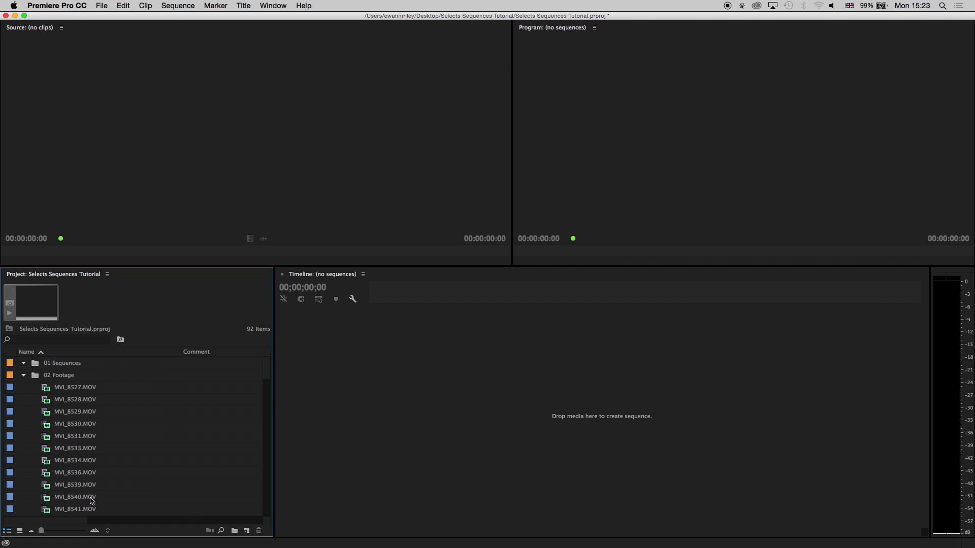
key("grave")
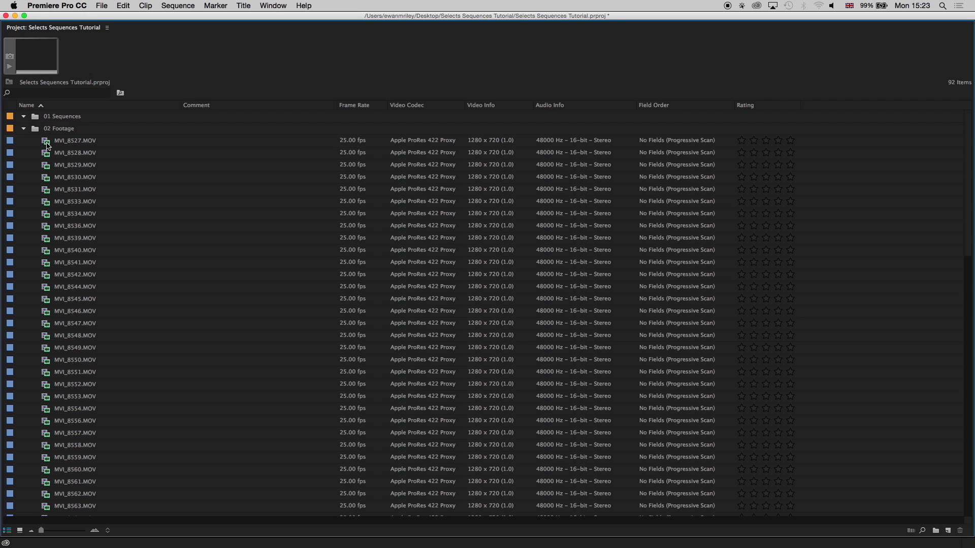
- Select all footage clips from MVI_8527.MOV through MVI_8640.MOV
left_click(47, 143)
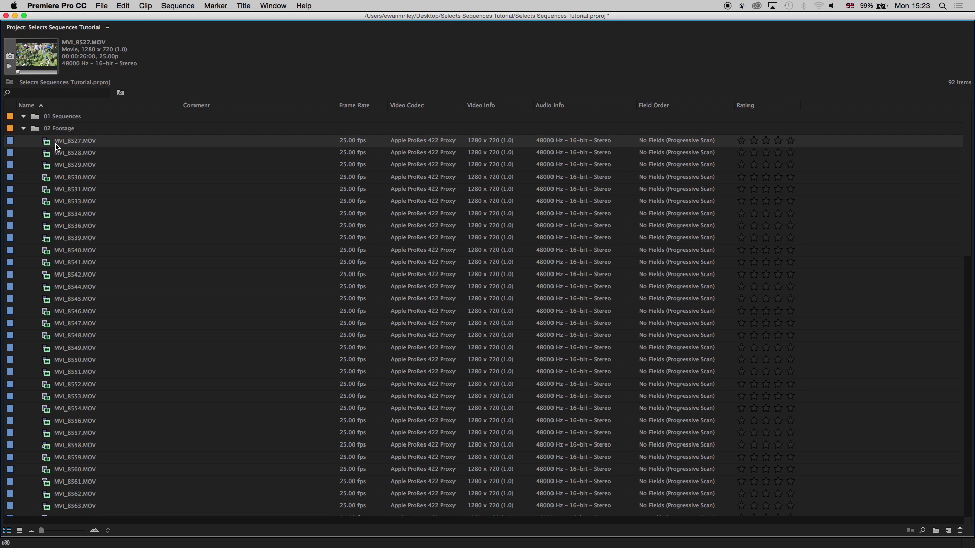
scroll(131, 196, "down", 15)
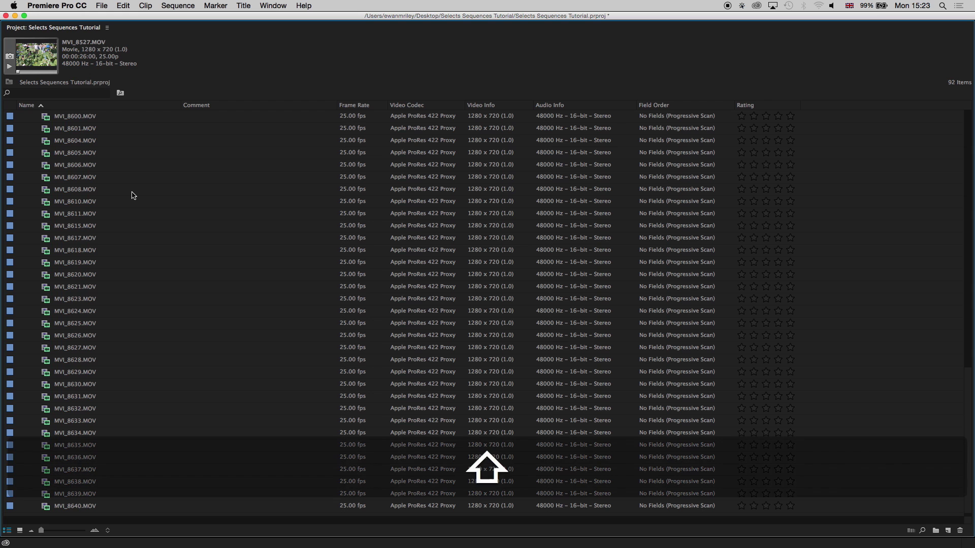
left_click(46, 507, "shift")
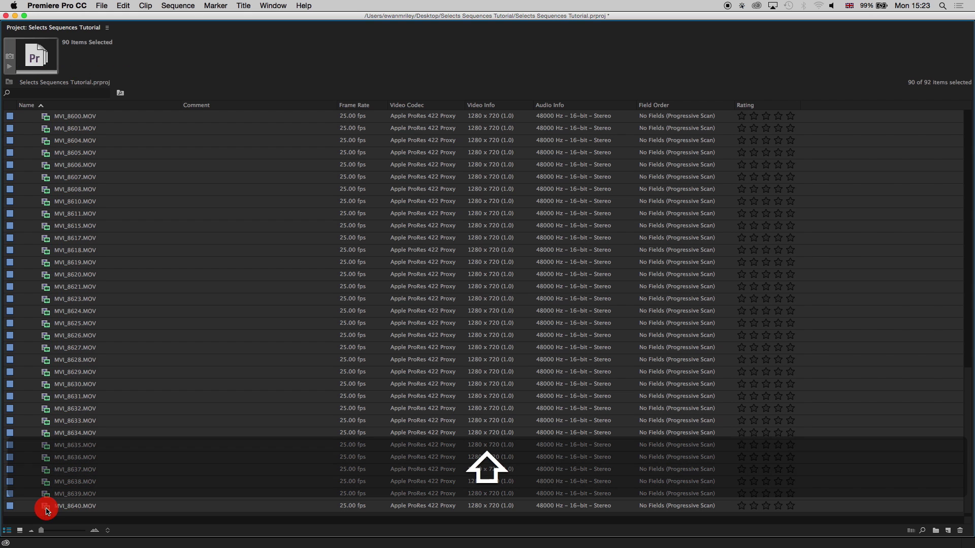
- Make a sequence from the selected clips, name it Selects V1, and move it into 01 Sequences
mouse_move(46, 508)
left_mouse_down()
mouse_move(95, 483)
mouse_move(343, 427)
mouse_move(604, 435)
mouse_move(726, 412)
mouse_move(887, 443)
mouse_move(948, 532)
left_mouse_up()
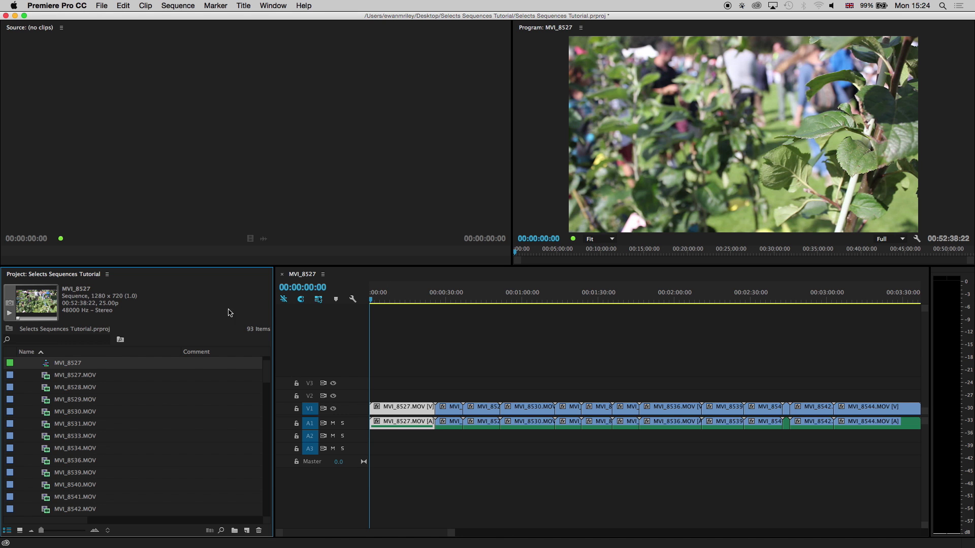
key("grave")
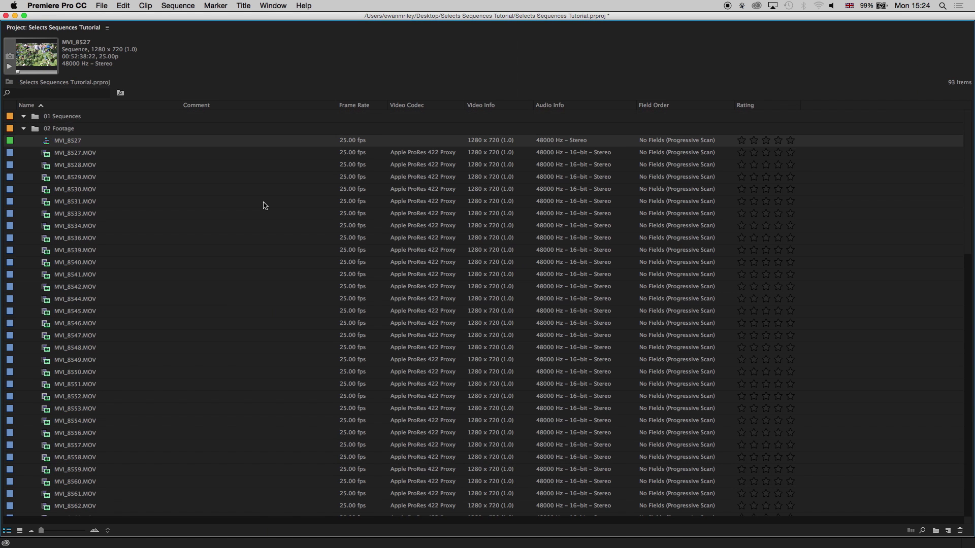
left_click(74, 143)
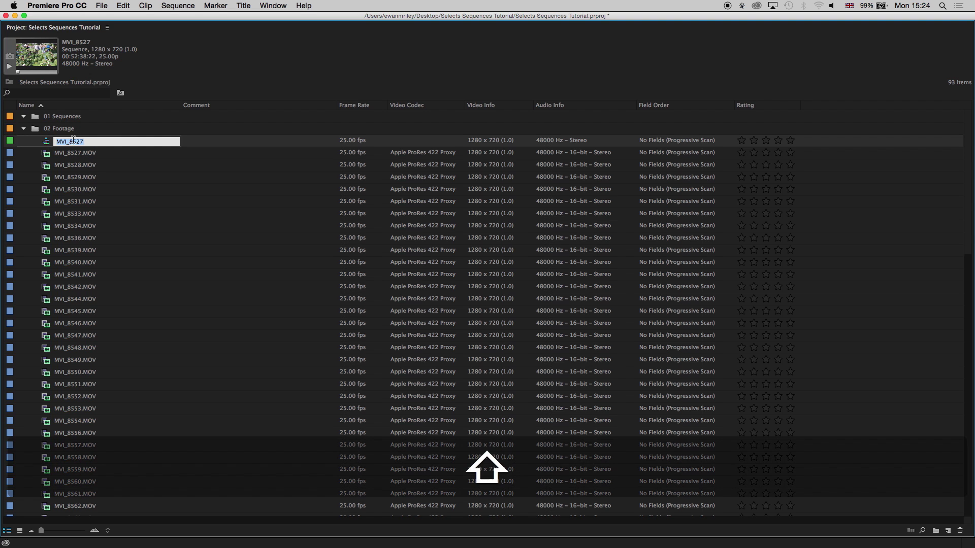
type("Selects V1")
left_click(197, 60)
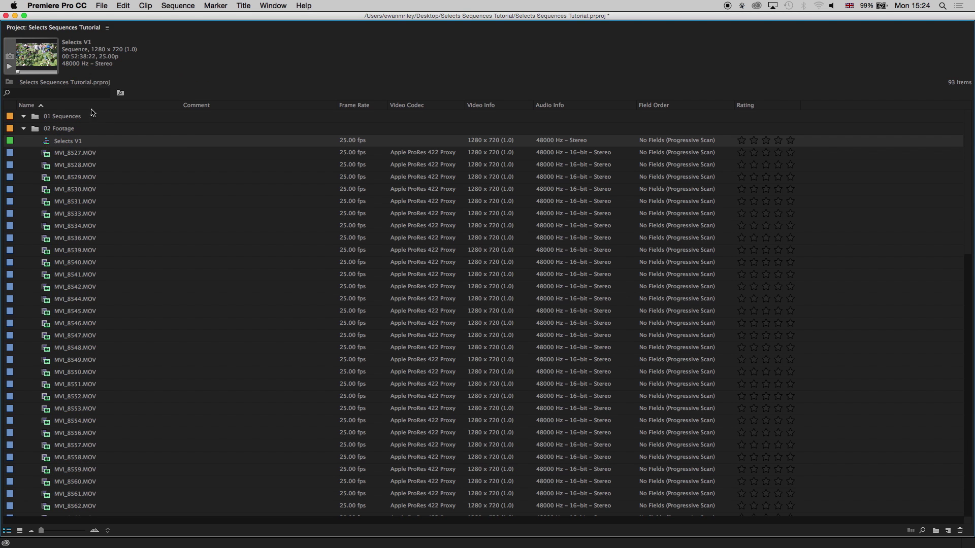
left_click_drag(48, 147, 63, 117)
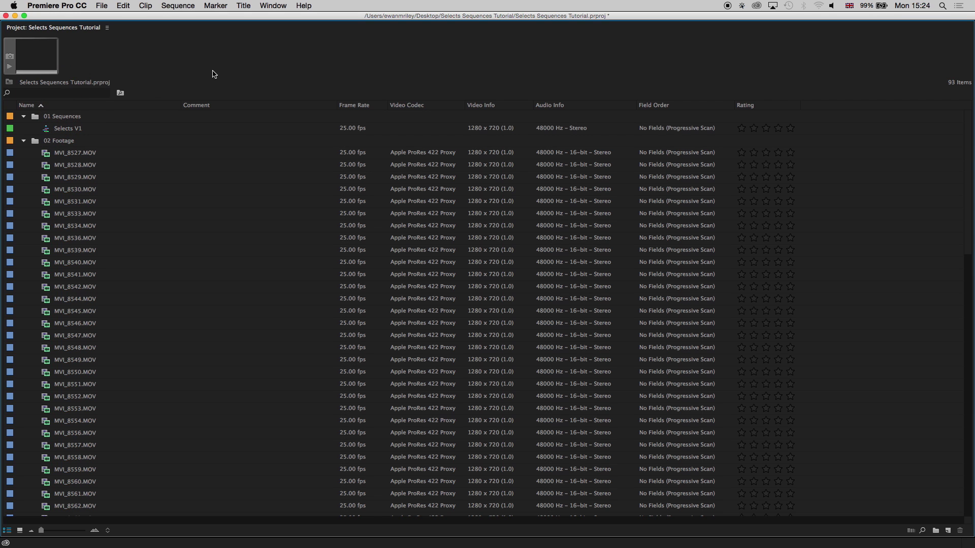
key("grave")
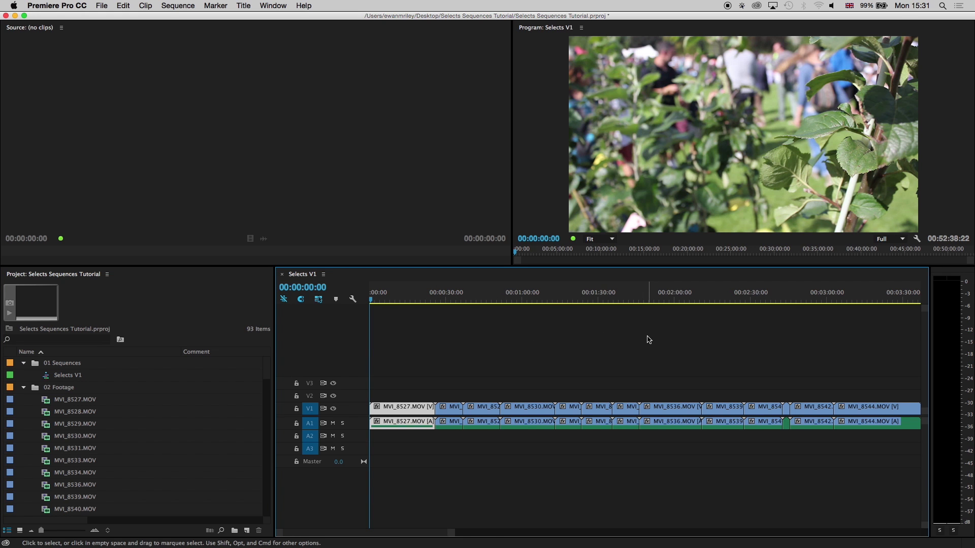
- Select every clip in Selects V1 and shift their audio down one track to A2
key("backslash")
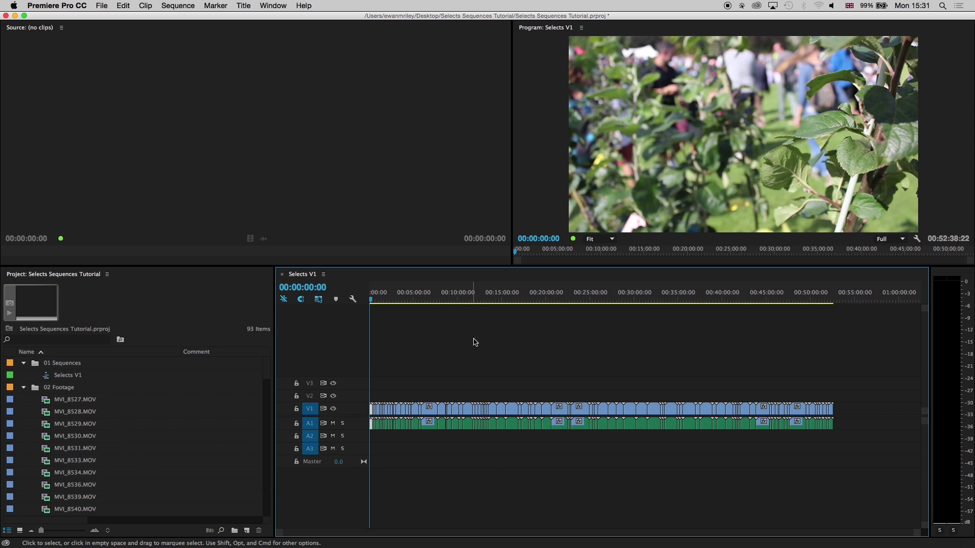
key("super")
key("super+a")
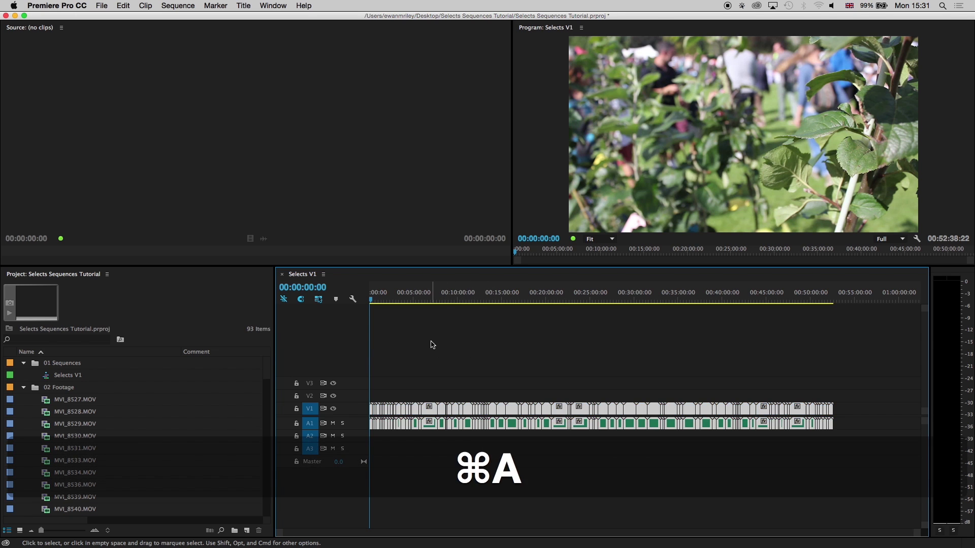
right_click(429, 429)
left_click_drag(429, 430, 429, 436)
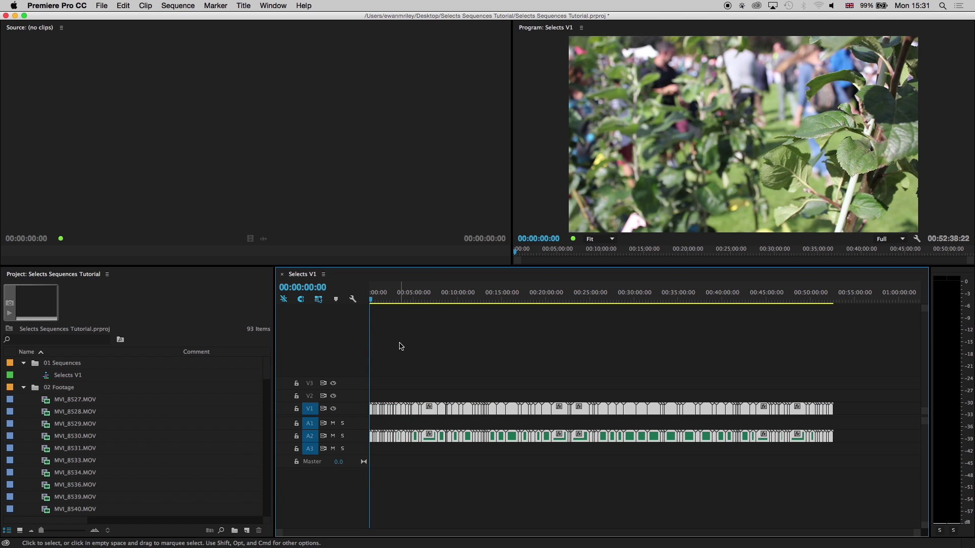
key("backslash")
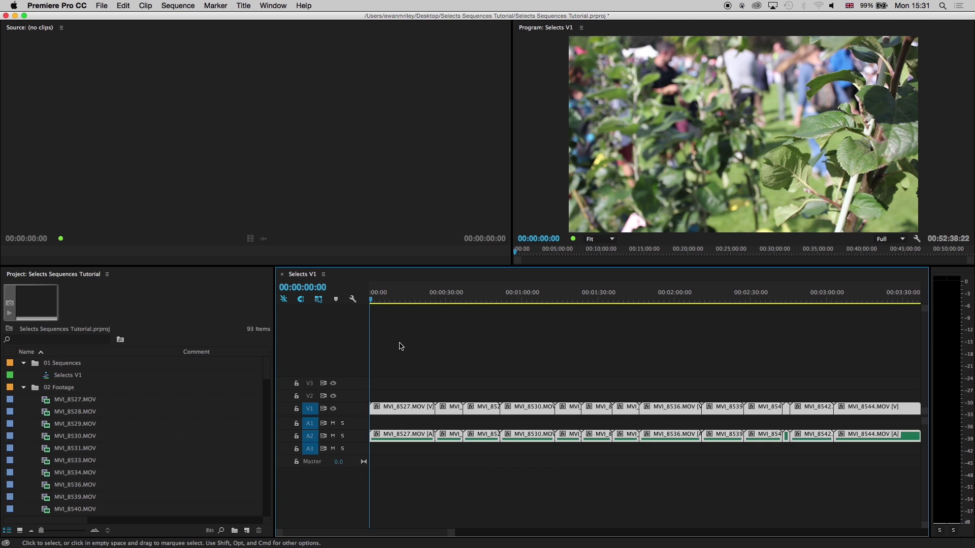
left_click(400, 346)
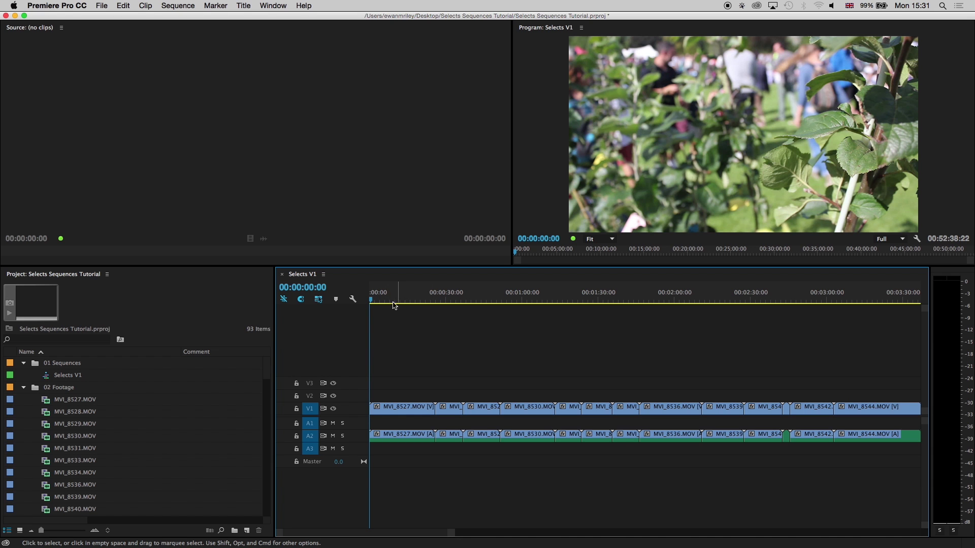
left_click_drag(389, 296, 412, 307)
key("Down")
key("Down")
key("Down")
key("Down")
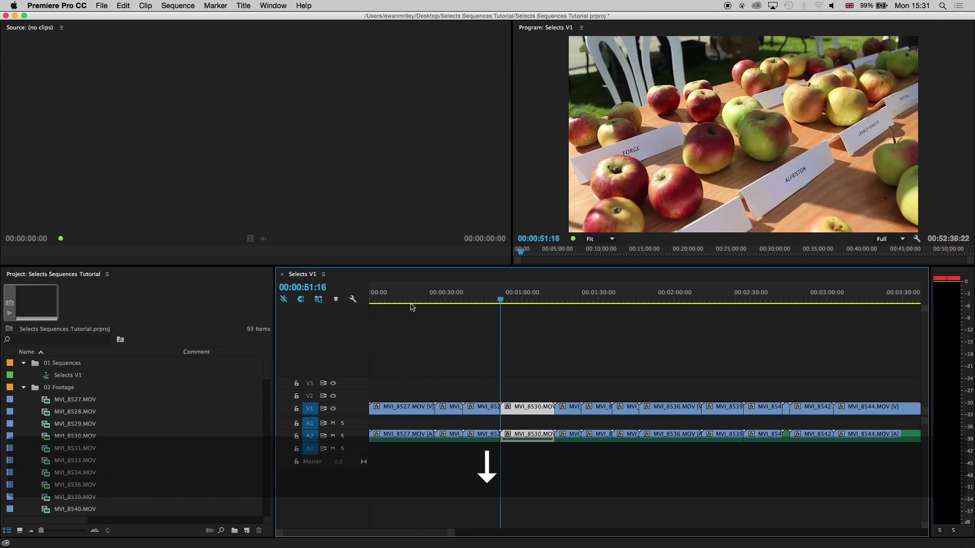
key("l")
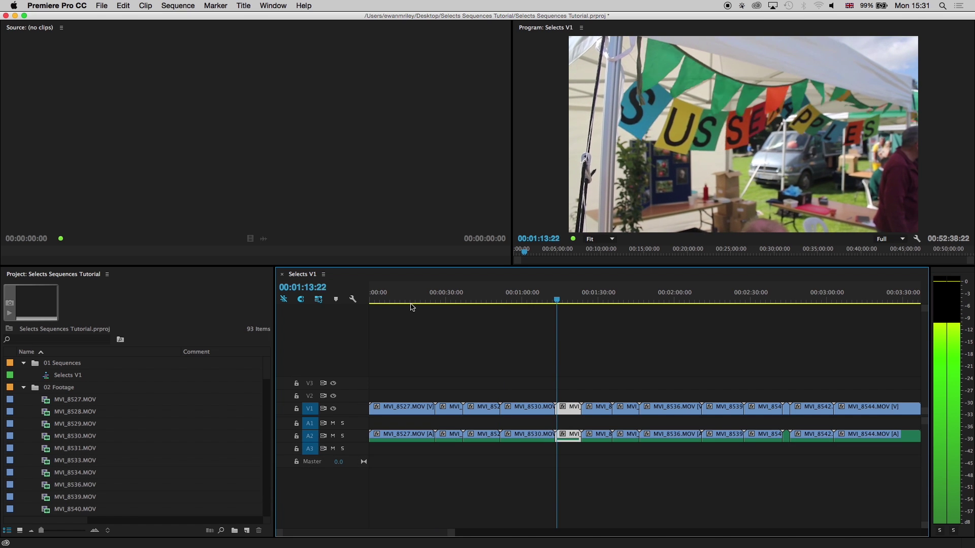
key("k")
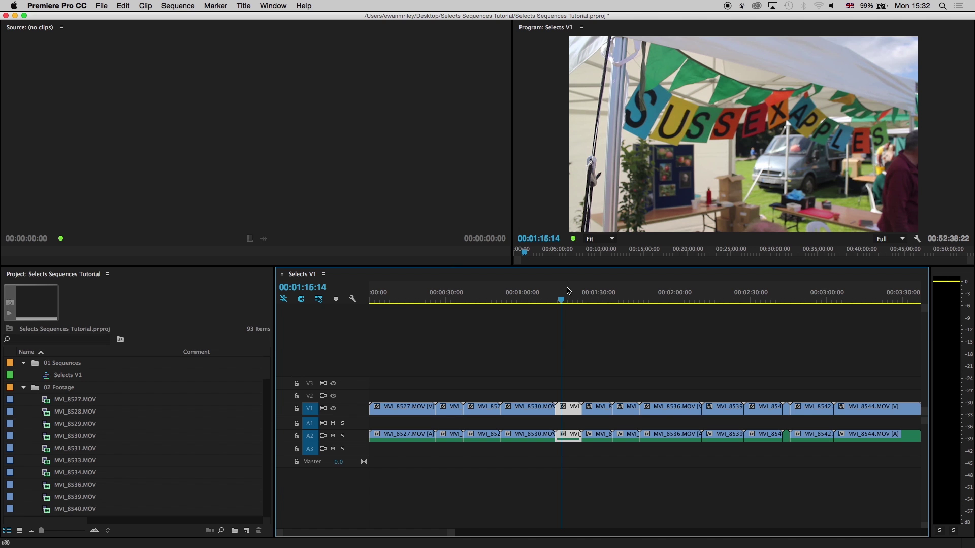
mouse_move(552, 300)
left_mouse_down()
mouse_move(533, 300)
mouse_move(585, 302)
mouse_move(530, 306)
mouse_move(540, 303)
left_mouse_up()
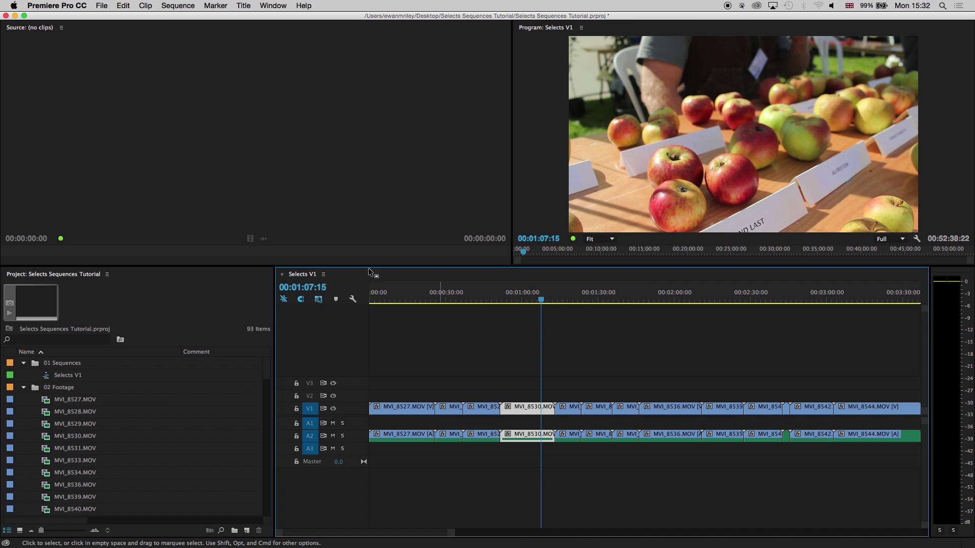
left_click(181, 5)
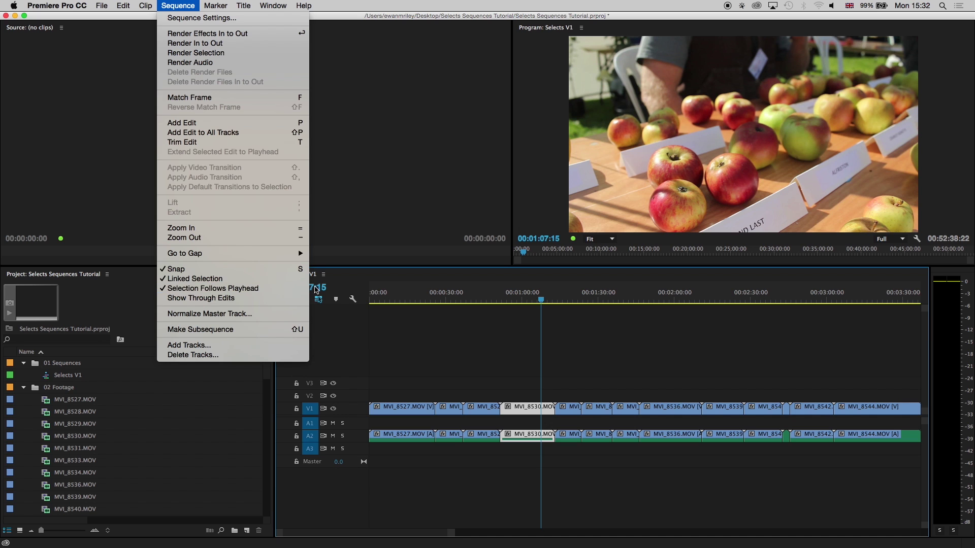
left_click(484, 334)
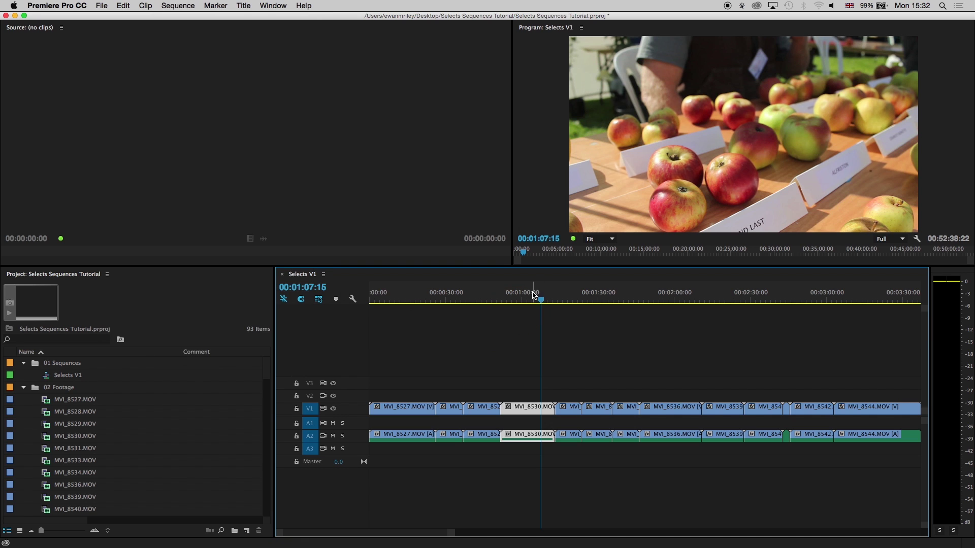
left_click_drag(535, 300, 483, 299)
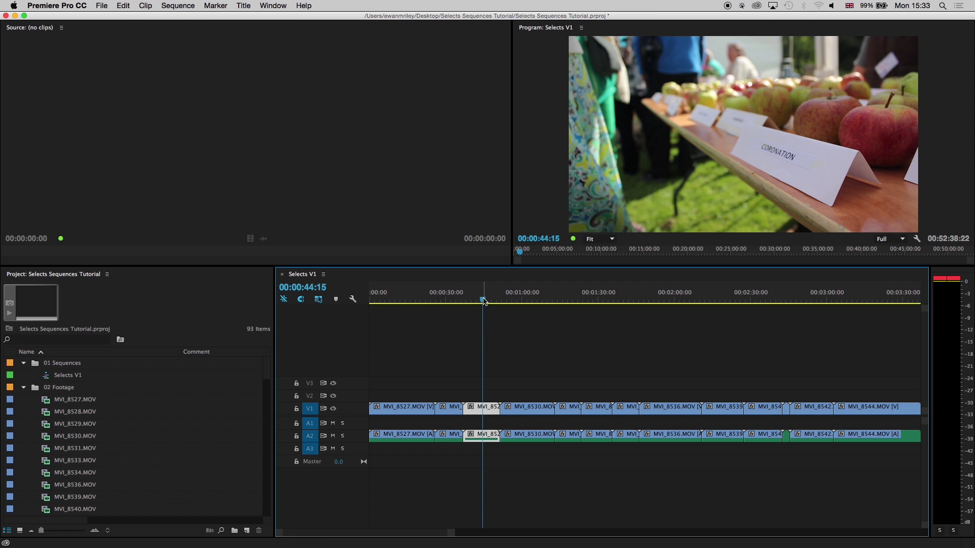
- Lift the clip at 00:00:44:10, the next chosen clip and MVI_8536 onto V2 and A1
left_click_drag(484, 301, 482, 300)
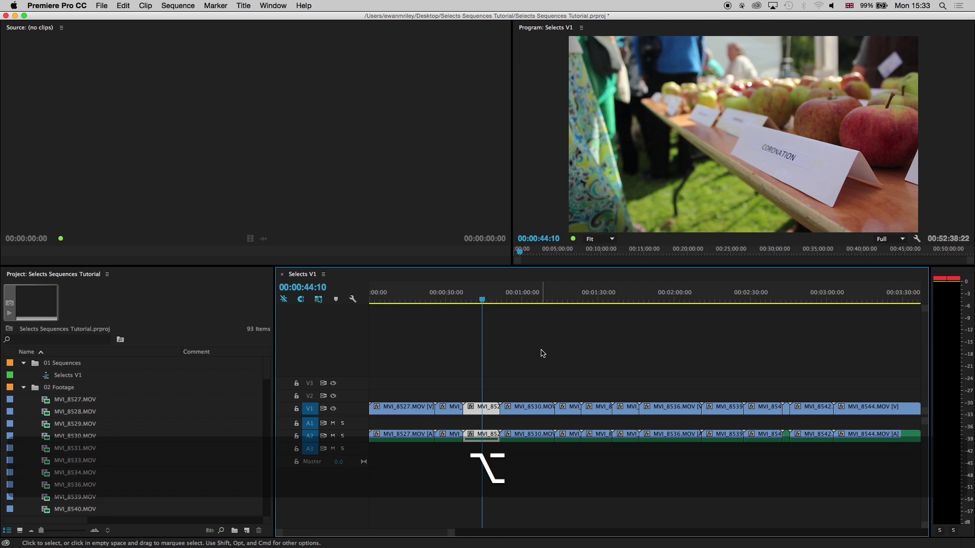
key("alt+Up")
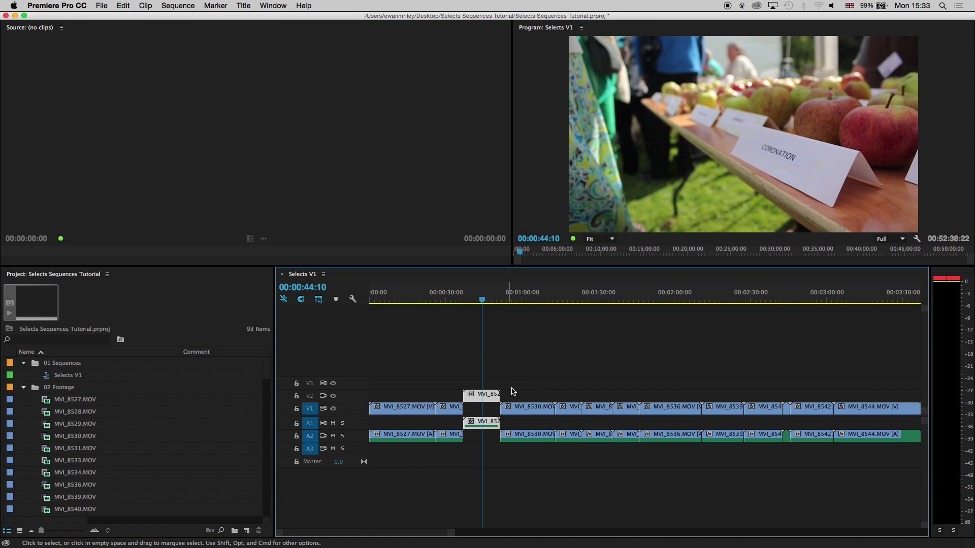
left_click_drag(484, 299, 595, 295)
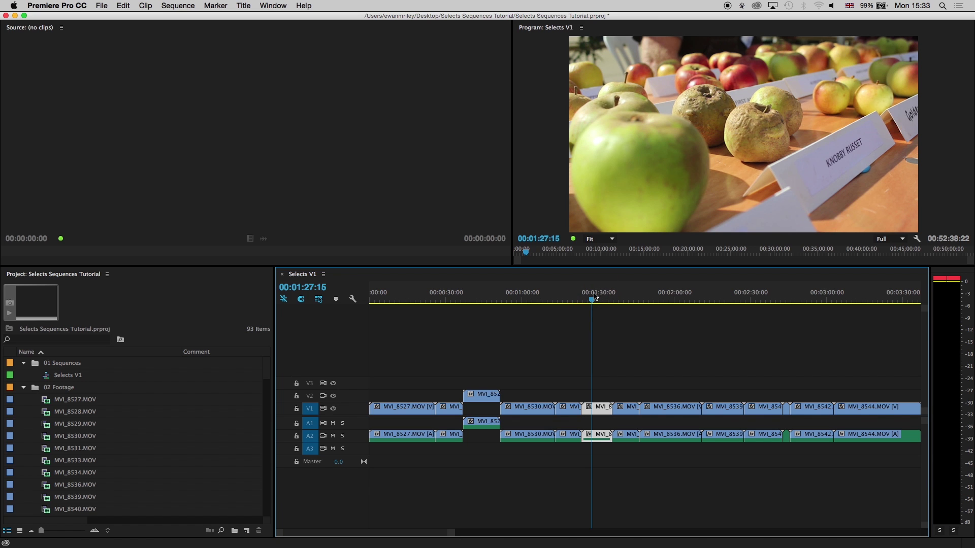
key("alt+Up")
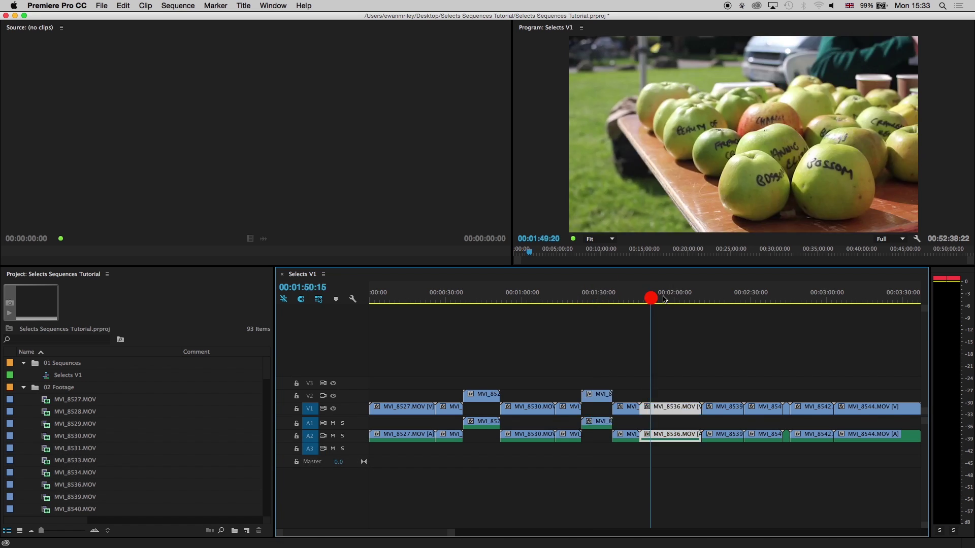
key("alt+Up")
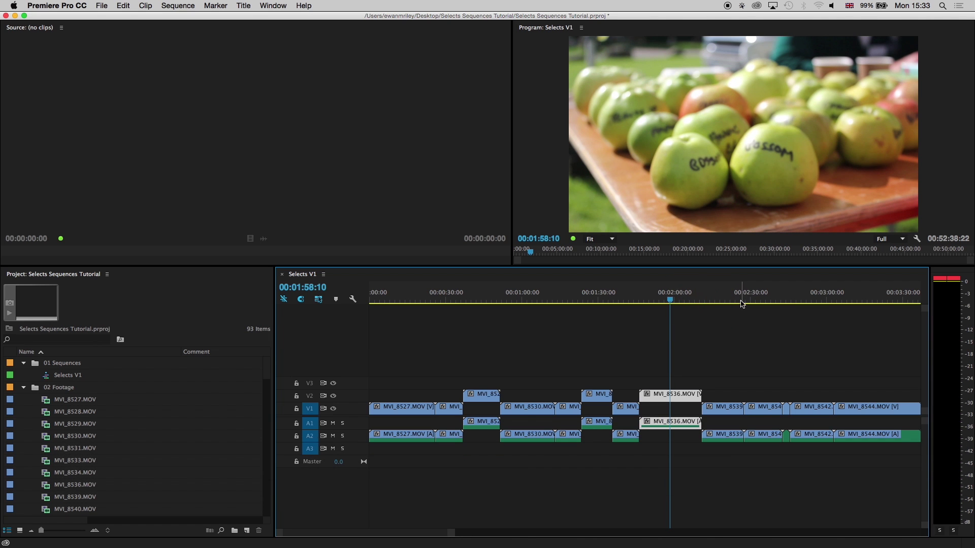
- Lift the pumpkin clip near 00:02:24:00 onto V2 and A1
left_click(734, 302)
left_click_drag(734, 302, 758, 298)
key("alt+Up")
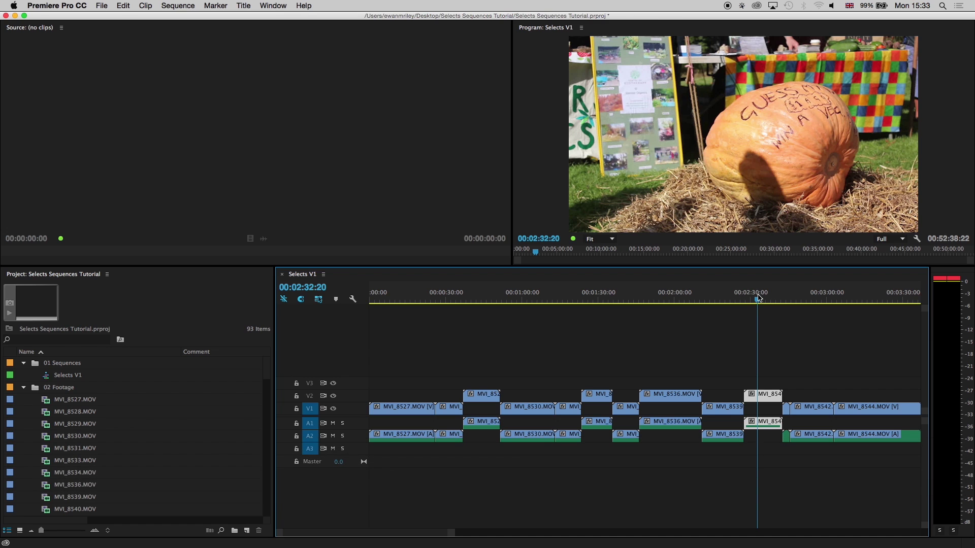
key("alt+Down")
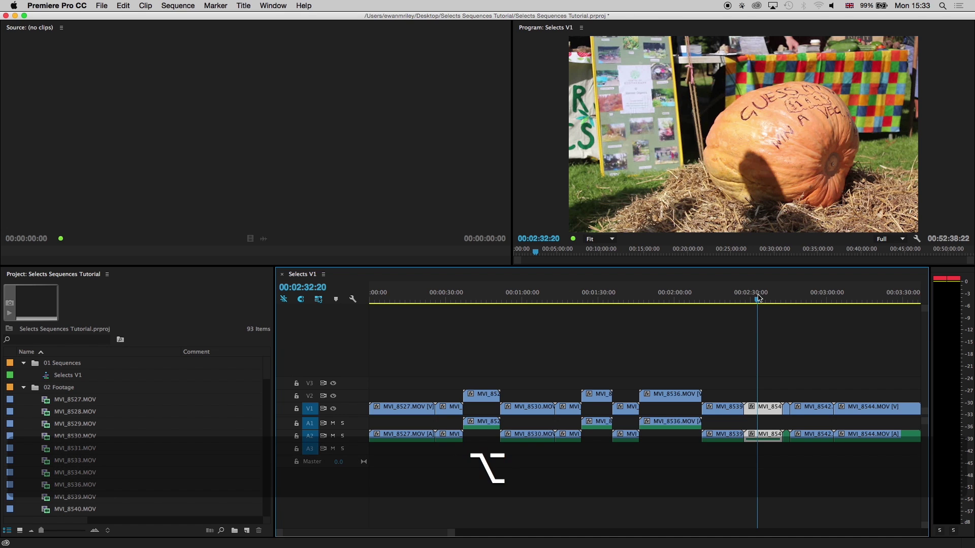
key("alt+Up")
key("minus")
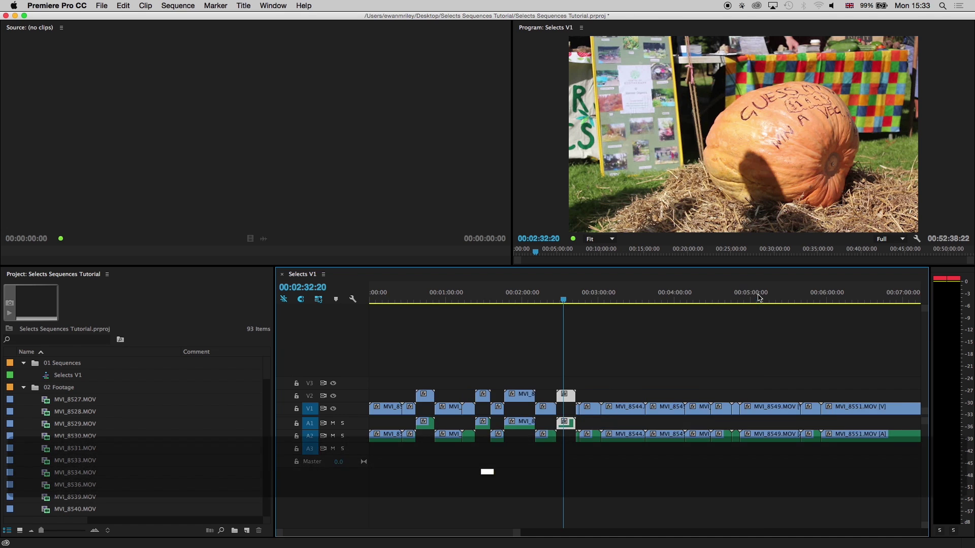
left_click_drag(582, 283, 623, 286)
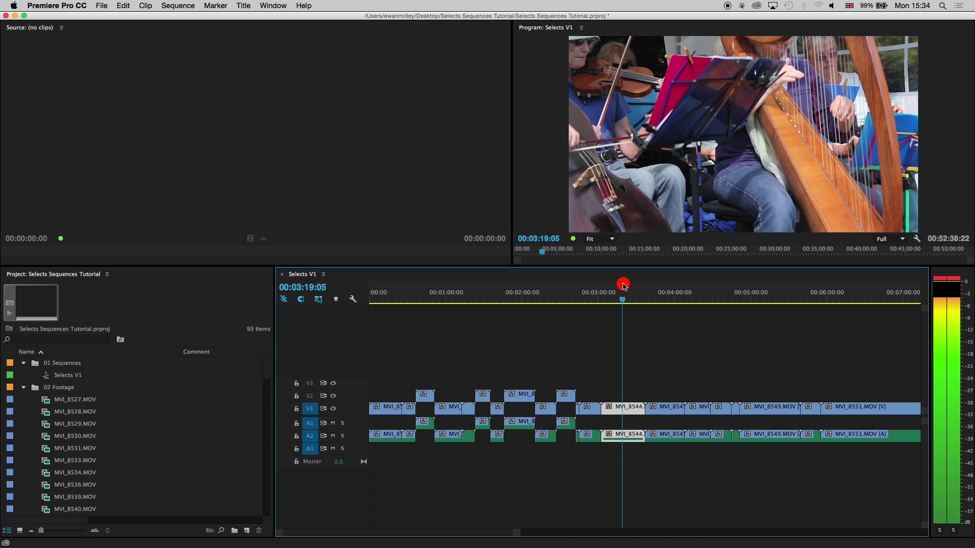
- Cut the harp section from 00:03:19:05 to 00:03:23:14 and lift it onto V2 and A1
left_click_drag(624, 286, 624, 284)
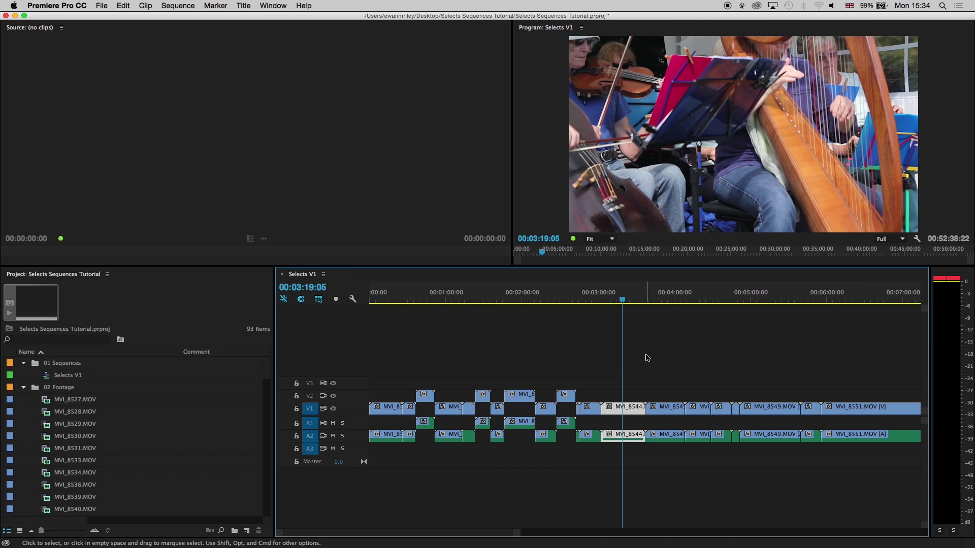
key("super+k")
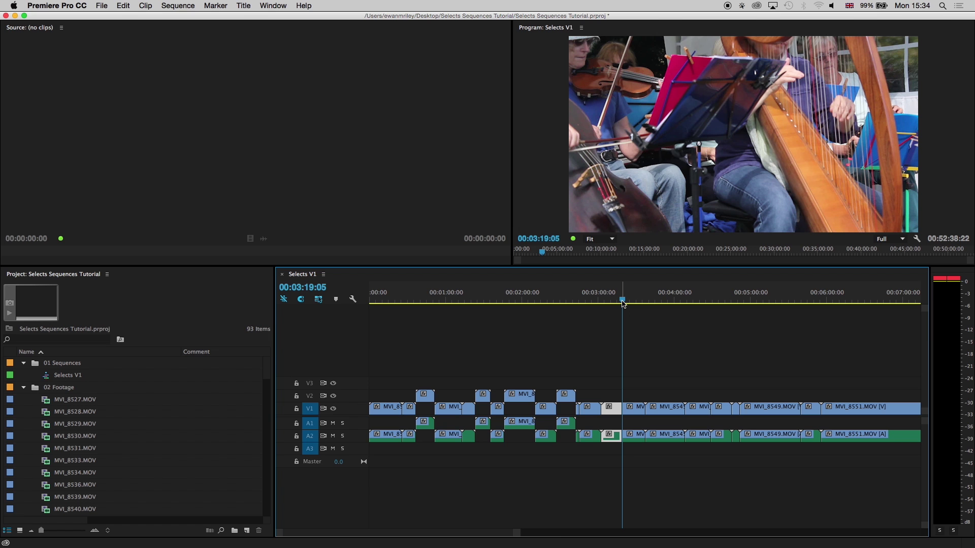
key("l")
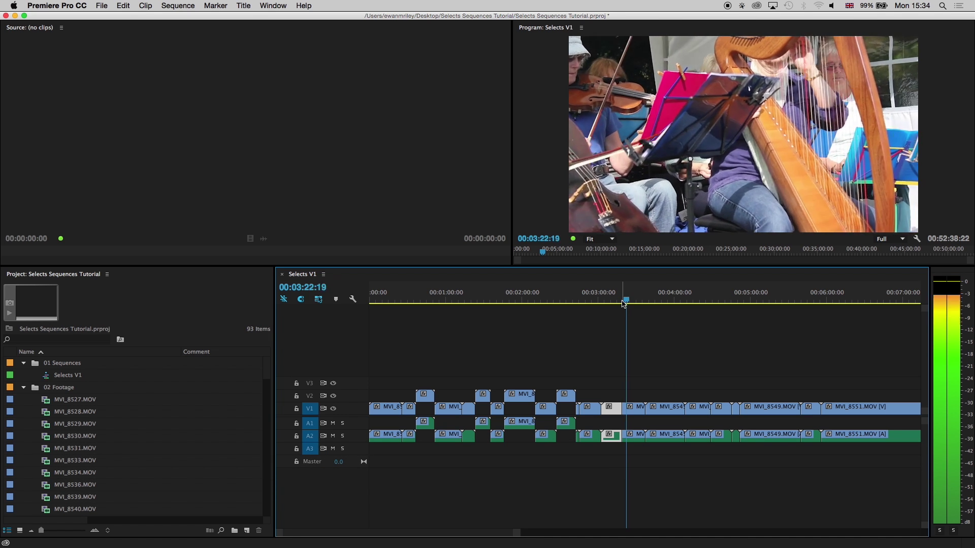
key("k")
key("p")
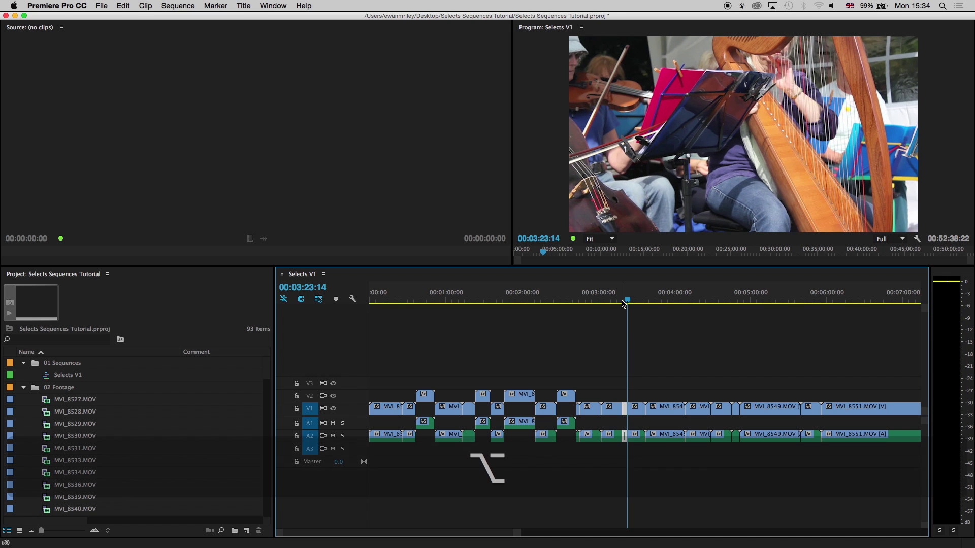
key("alt+Up")
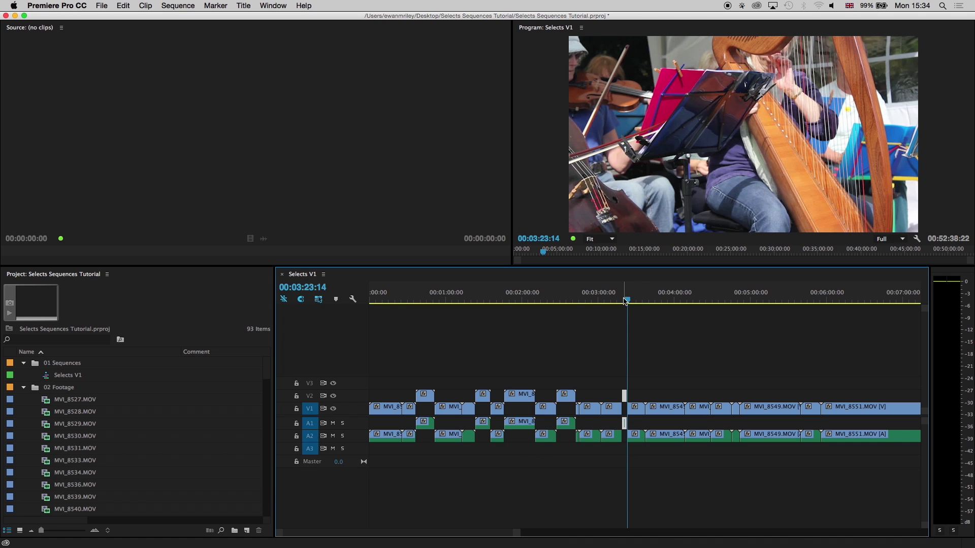
- Cut the pottery section from 00:04:01:05 to 00:04:05:04 and lift it onto V2 and A1
left_click_drag(627, 301, 675, 294)
key("p")
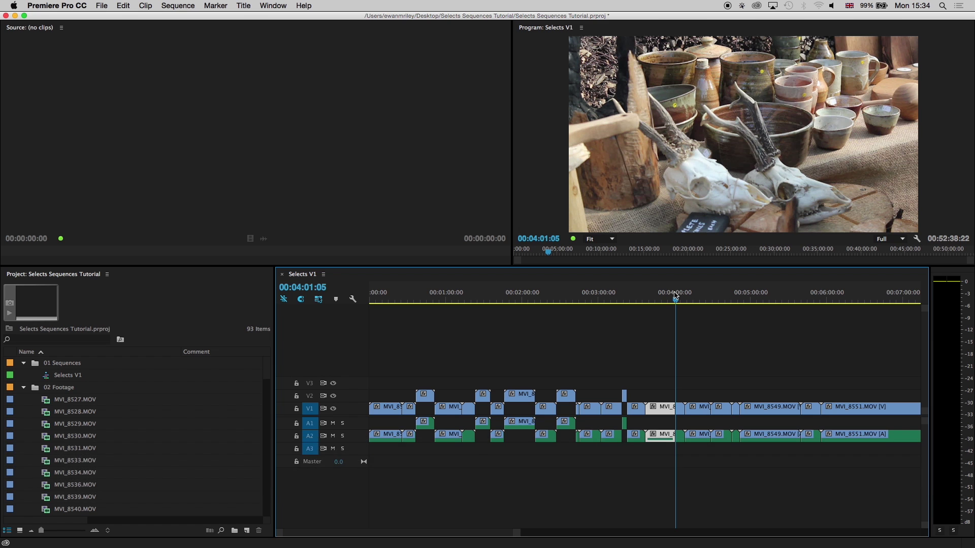
key("Right")
key("Right")
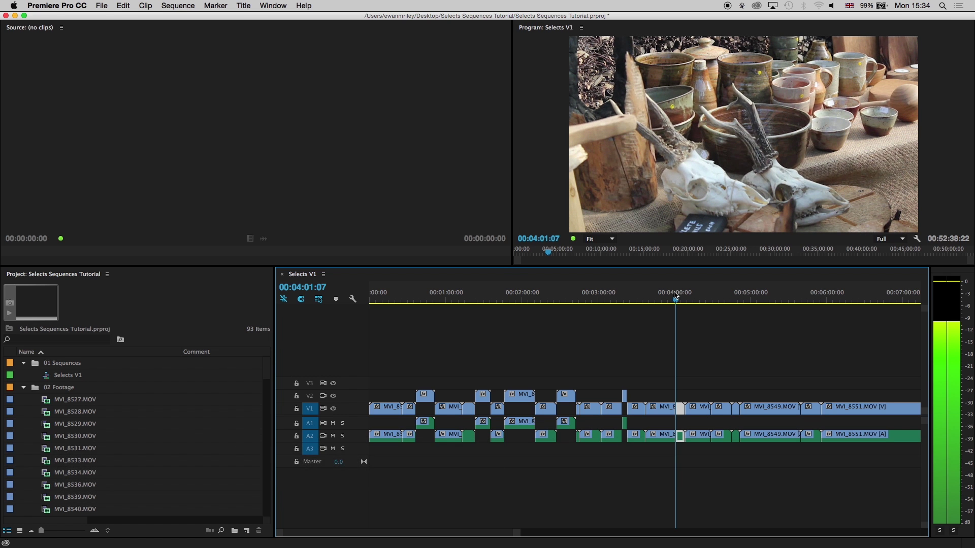
key("l")
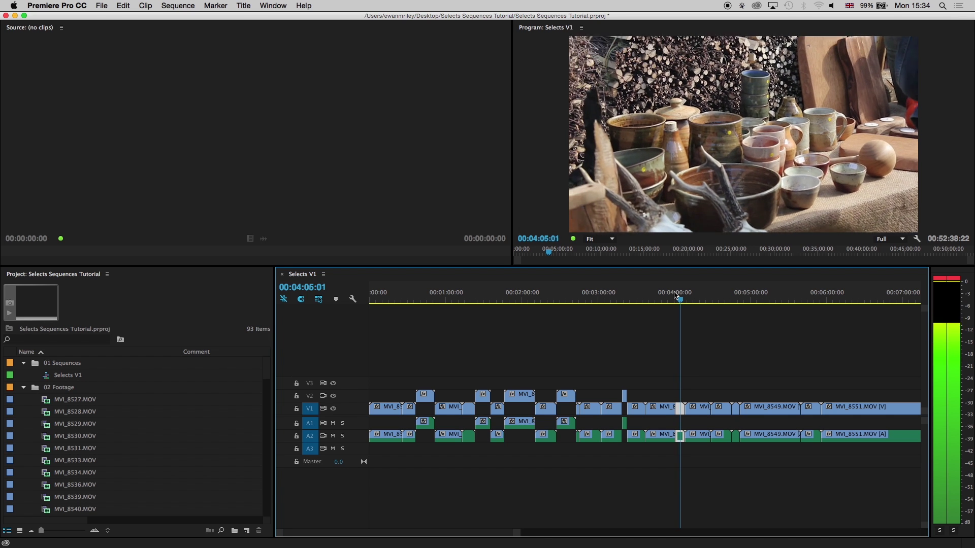
key("k")
key("p")
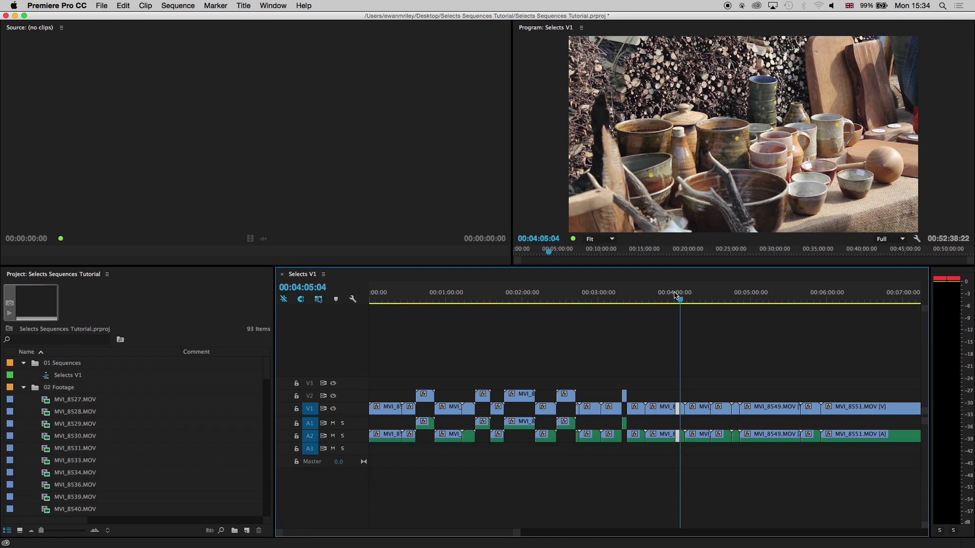
key("equal")
key("equal")
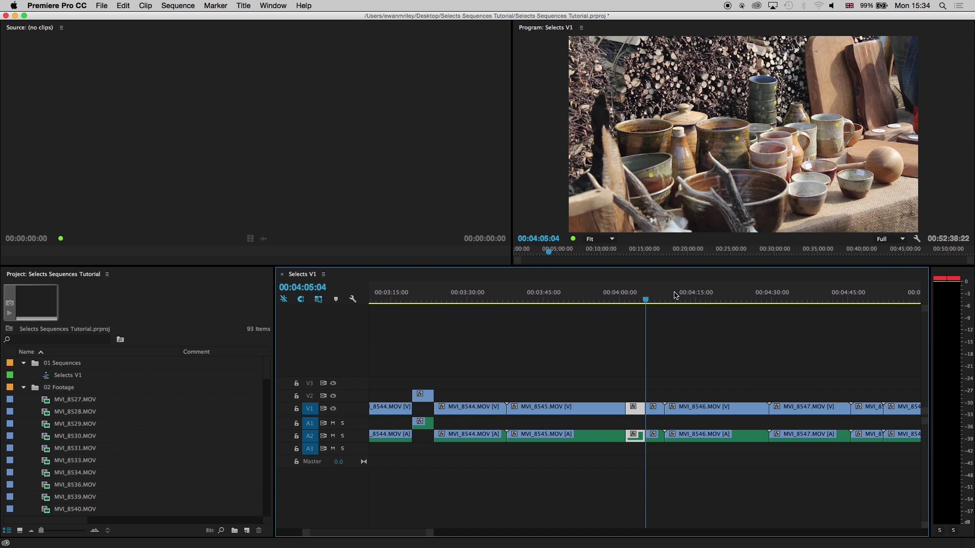
key("alt+Up")
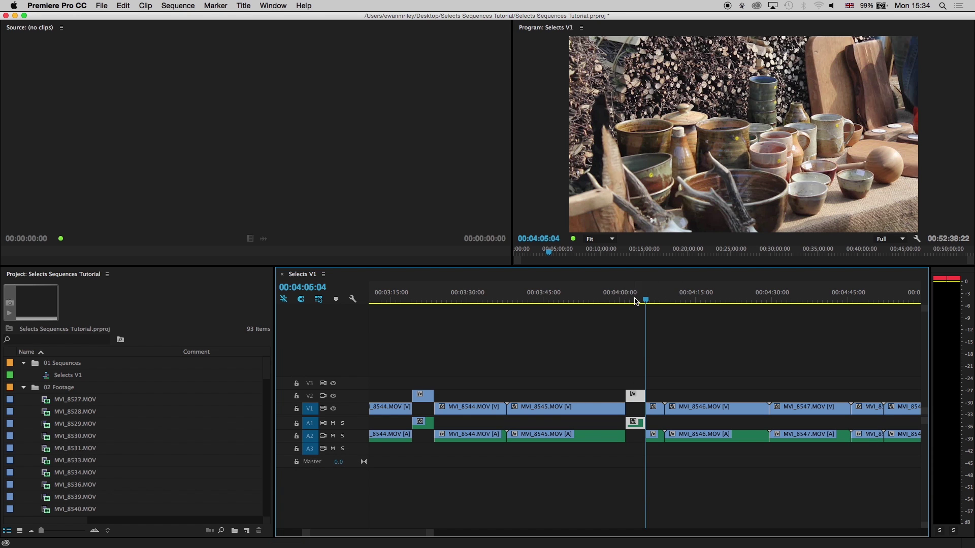
left_click_drag(635, 301, 670, 302)
key("minus")
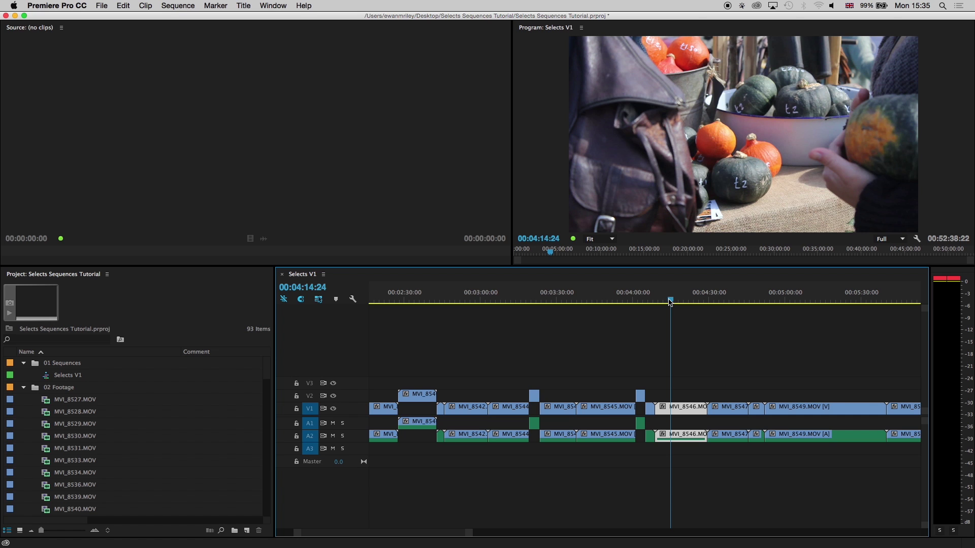
- Ripple trim the start of MVI_8546 to 00:04:13:09
mouse_move(670, 302)
left_mouse_down()
mouse_move(681, 302)
mouse_move(672, 301)
left_mouse_up()
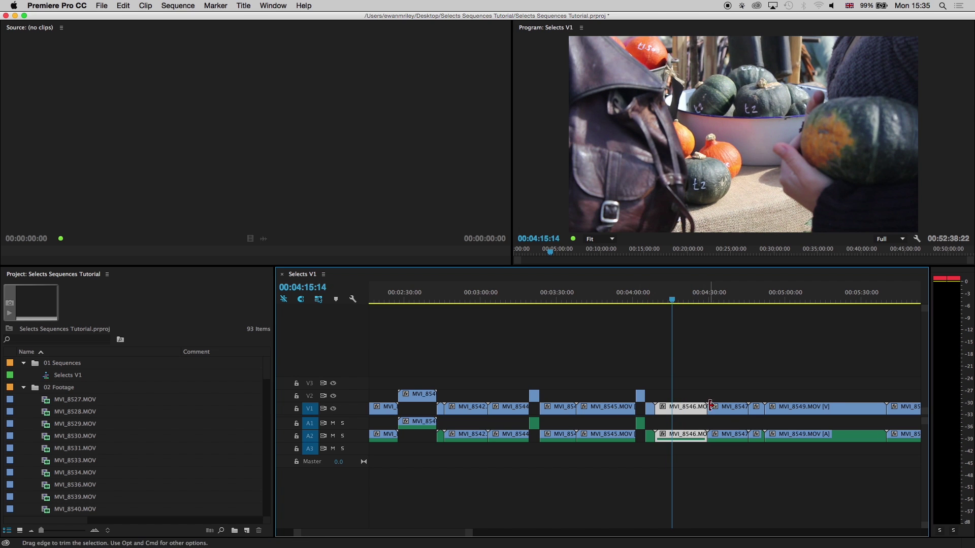
left_click(671, 303)
left_click_drag(671, 304, 667, 305)
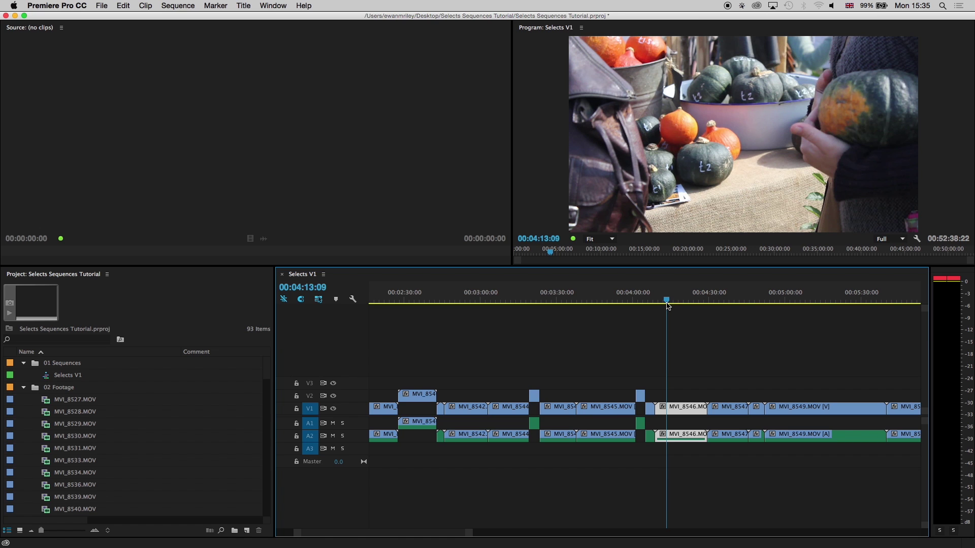
key("q")
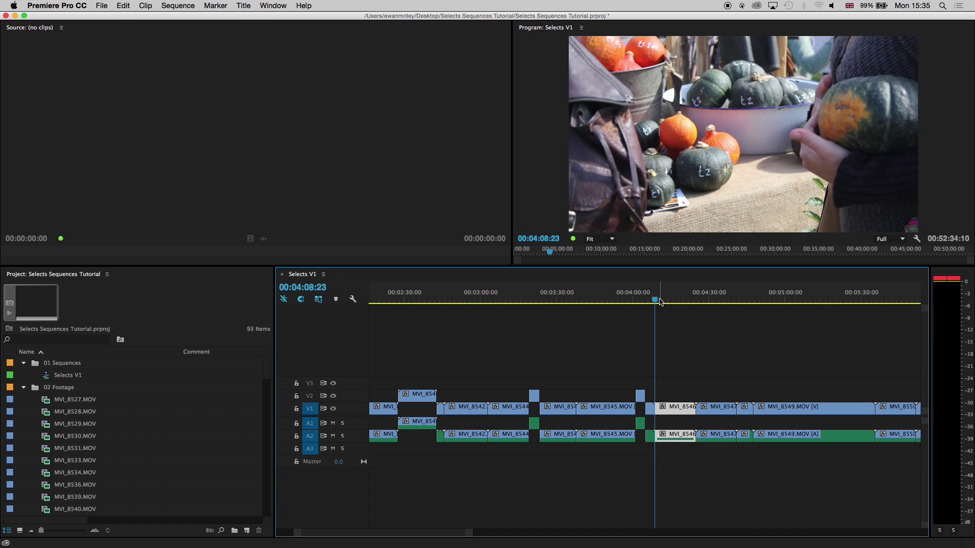
- Ripple trim the section's end and lift the trimmed clip onto V2 and A1
left_click_drag(659, 301, 696, 300)
key("w")
key("q")
key("w")
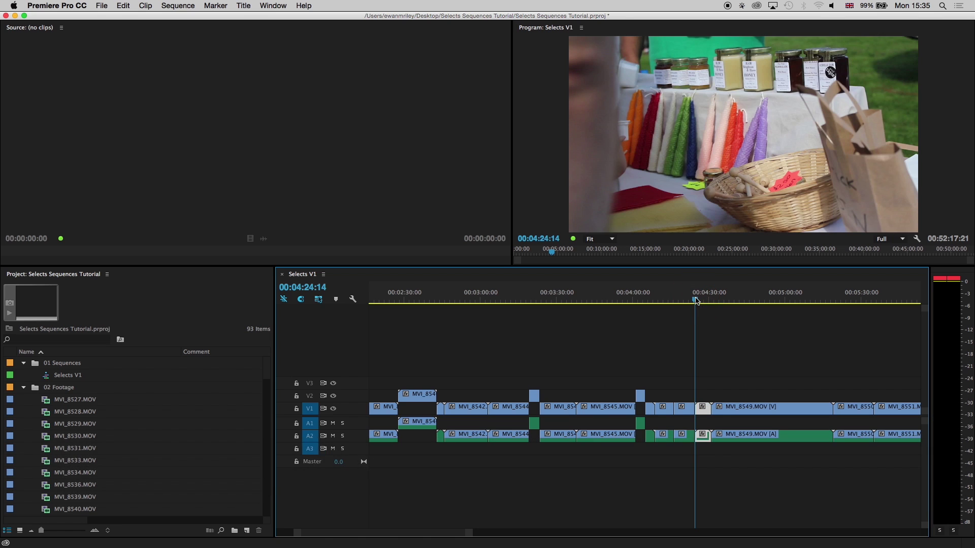
key("Left")
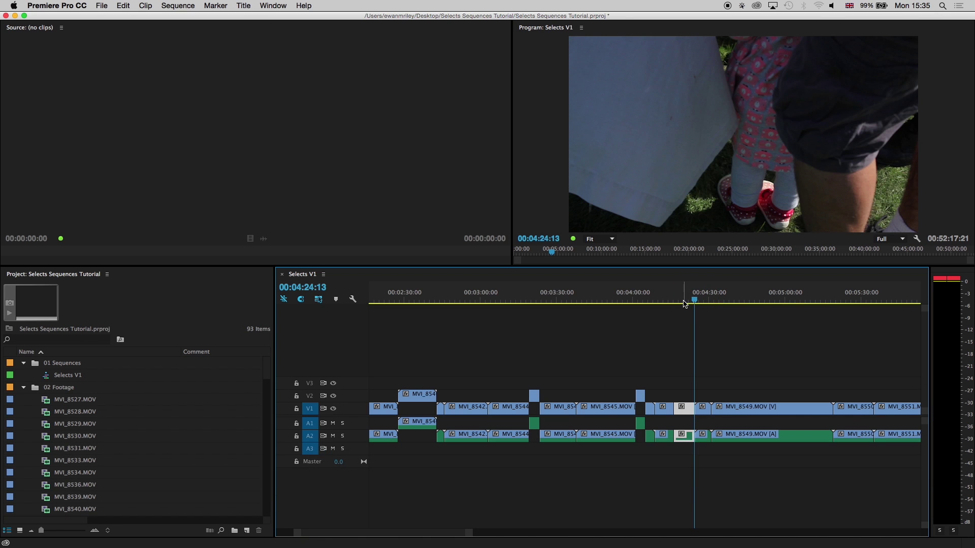
left_click_drag(679, 303, 774, 298)
key("alt+Up")
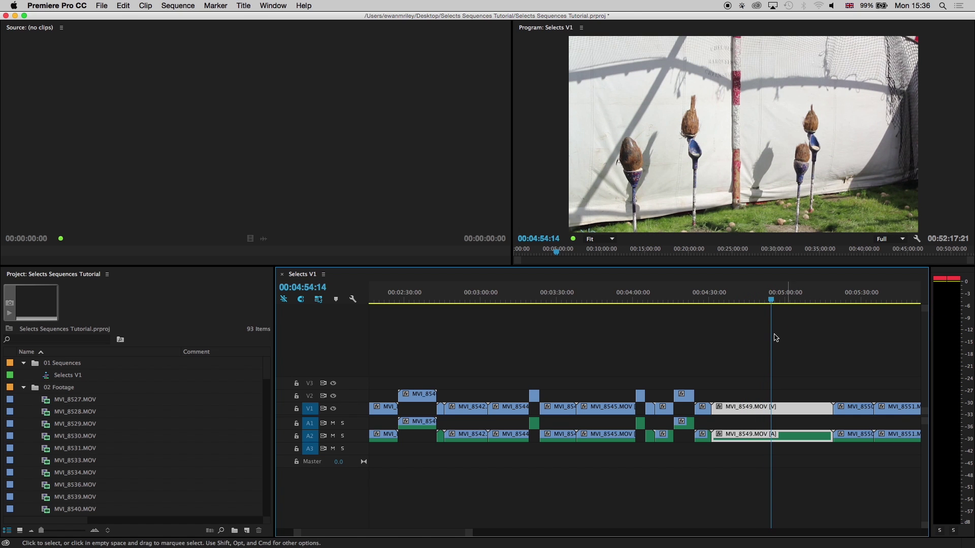
- Add a marker at 00:00:37:01 with the comment 'apples on tables'
key("minus")
key("minus")
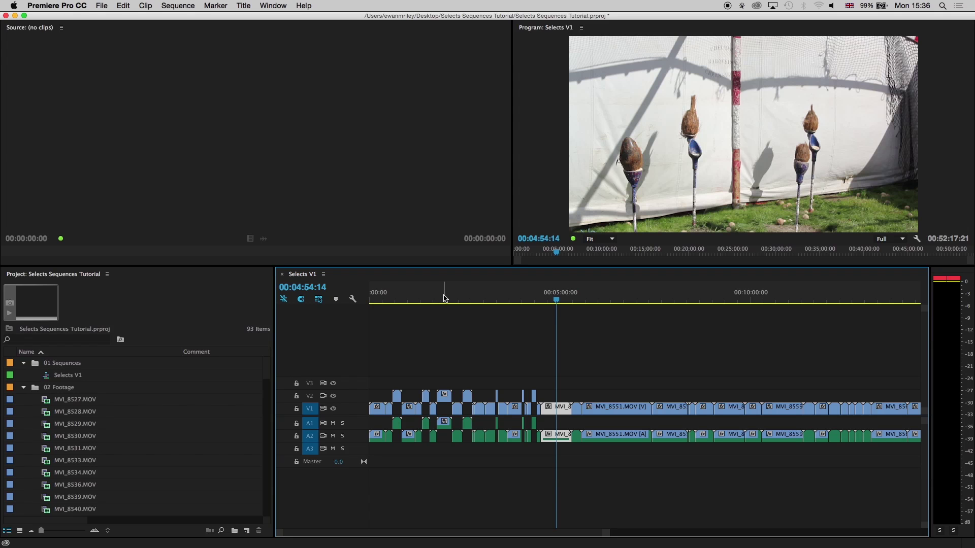
left_click_drag(444, 298, 396, 300)
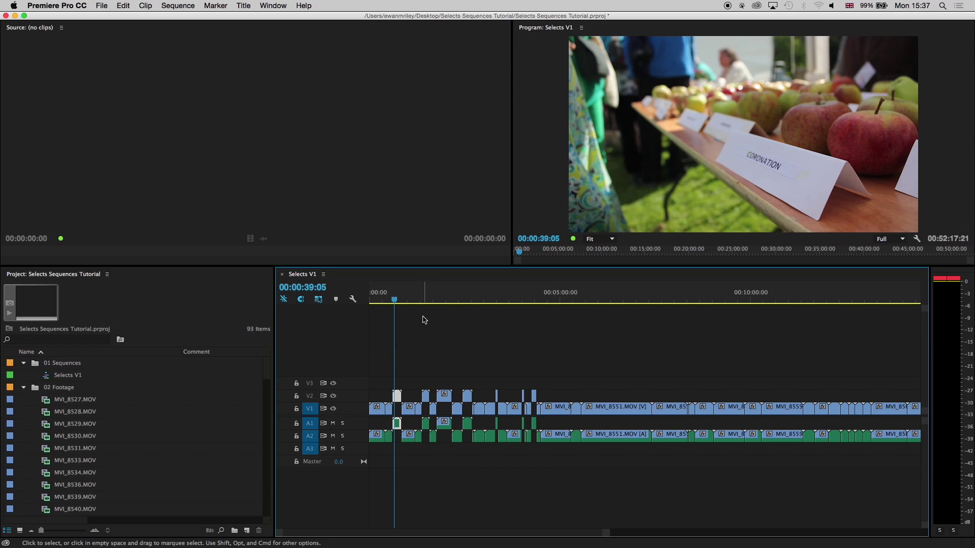
left_click_drag(395, 299, 396, 303)
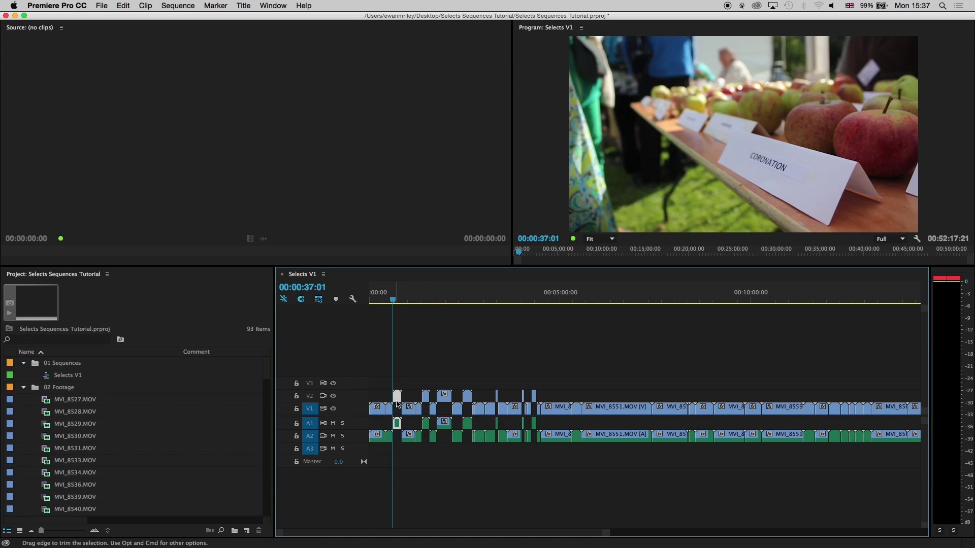
left_click(424, 337)
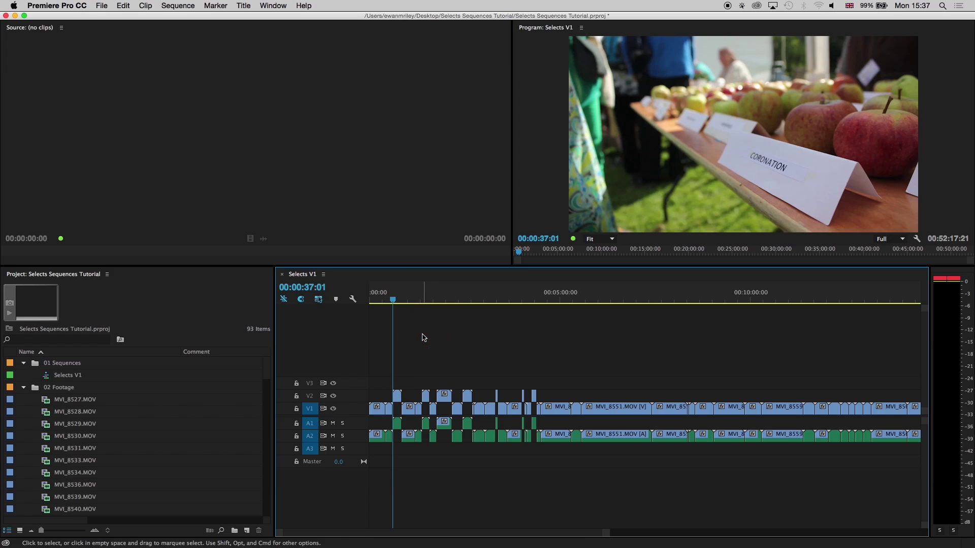
key("m")
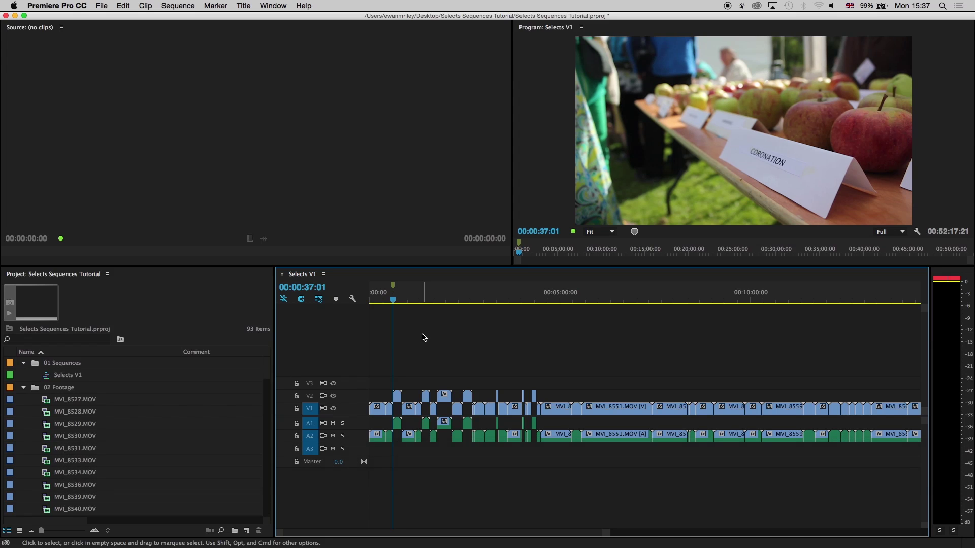
key("m")
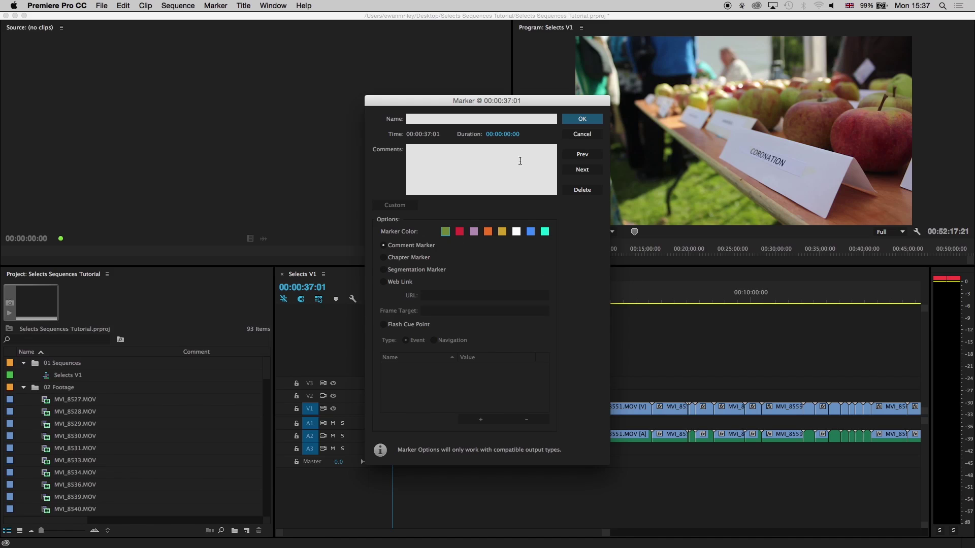
left_click(464, 161)
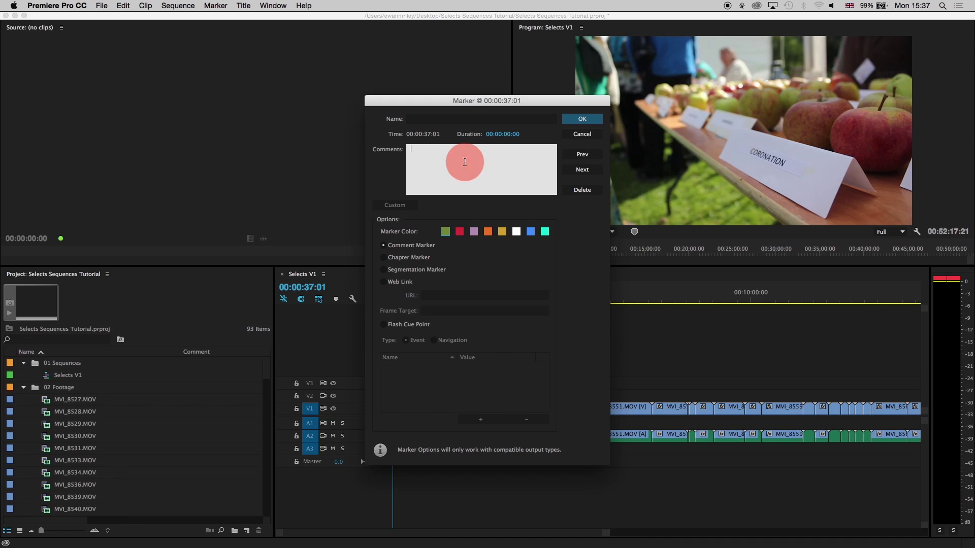
type("apples on tables")
key("Return")
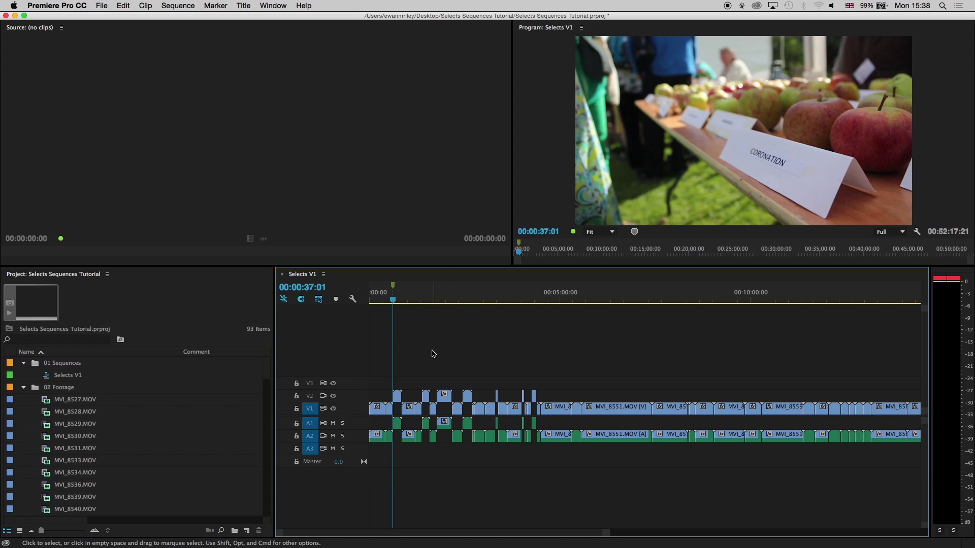
- Stretch the 'apples on tables' marker into a range covering the apples footage
left_click(394, 288, "alt")
left_click_drag(396, 283, 473, 285)
left_click_drag(603, 301, 543, 315)
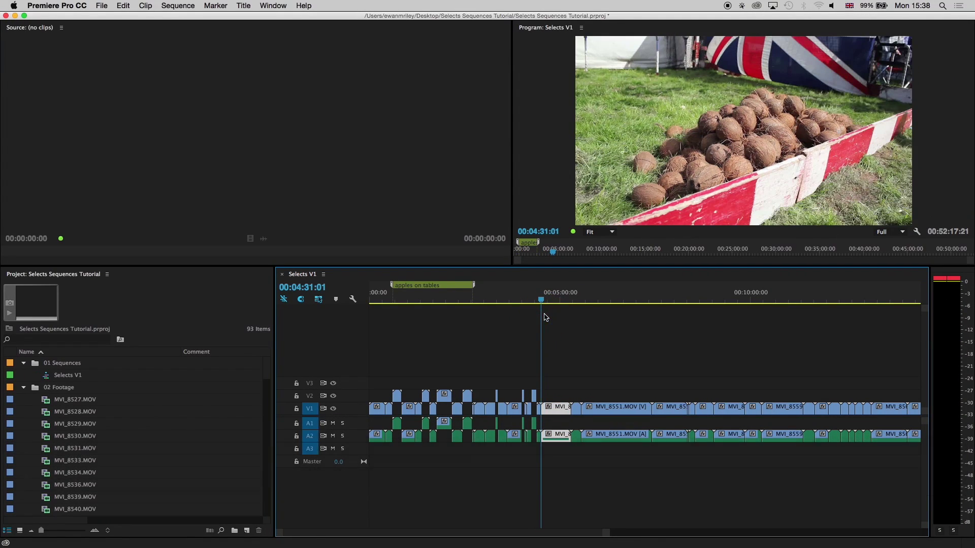
- Add a marker at 00:04:31:01 with the comment 'coconuts'
left_click(565, 338)
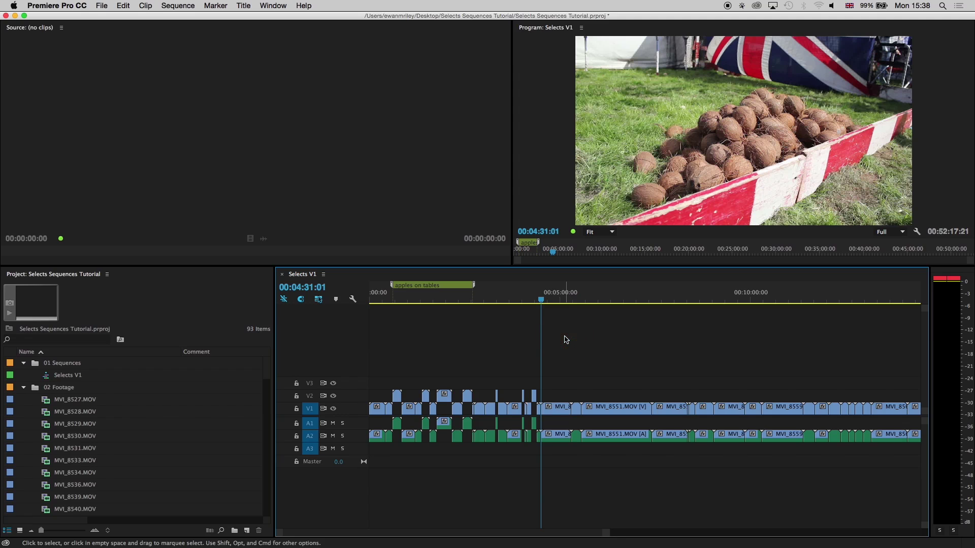
key("m")
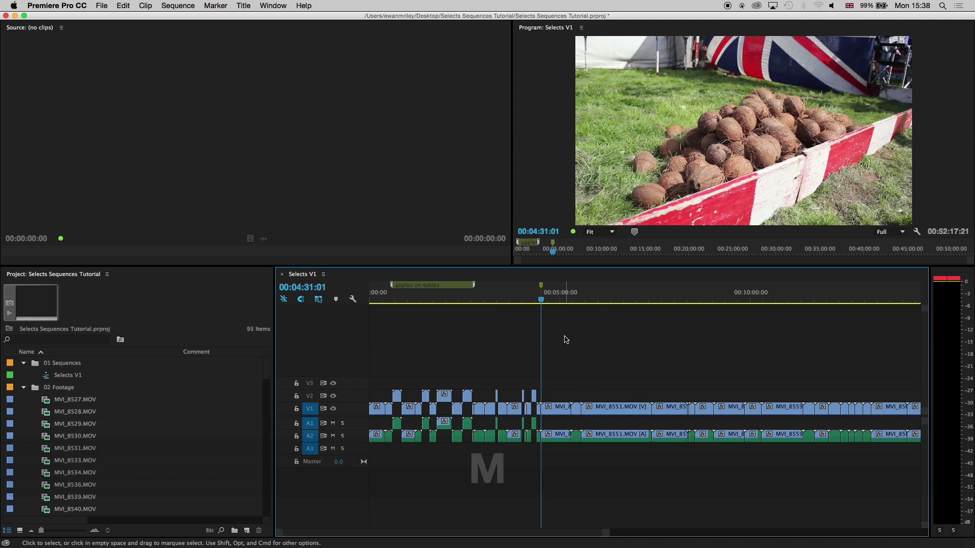
key("m")
left_click(450, 178)
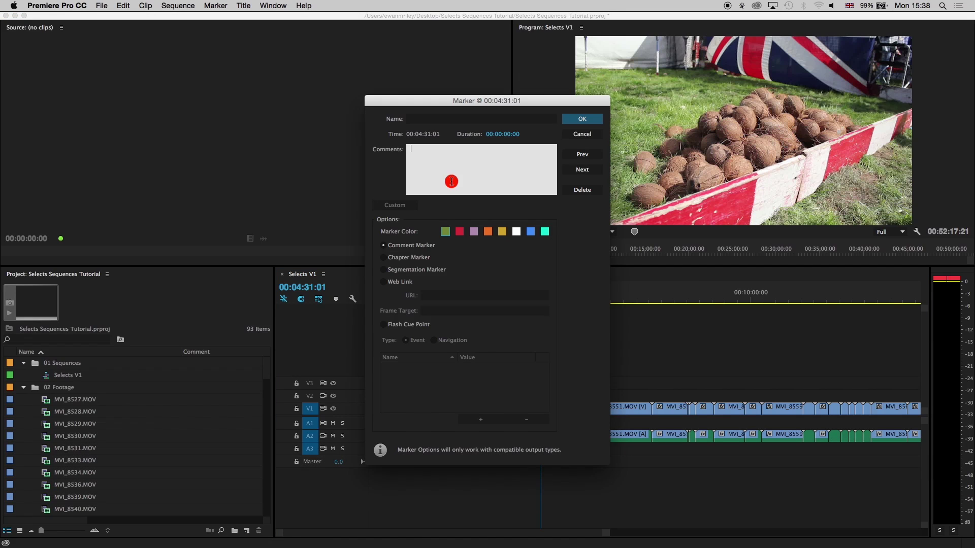
type("coc")
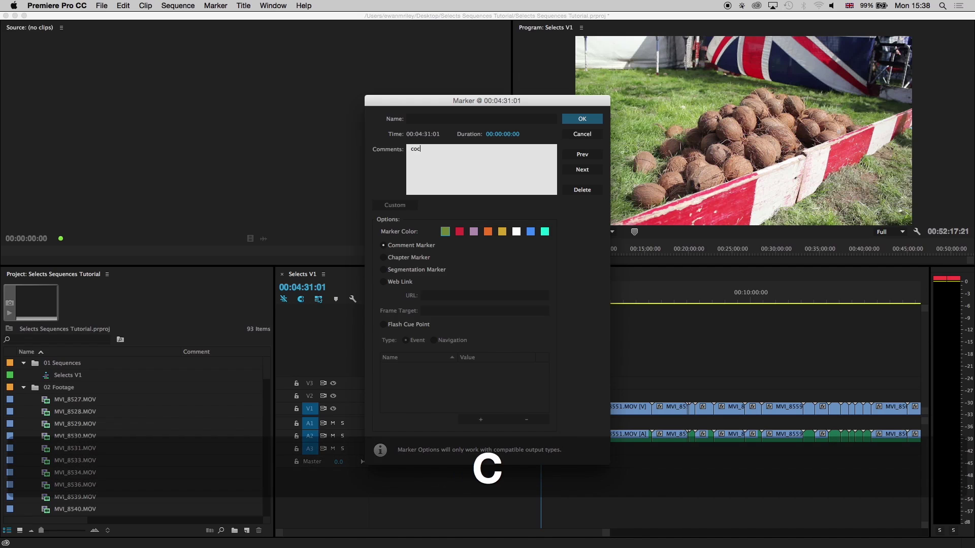
type("onuts")
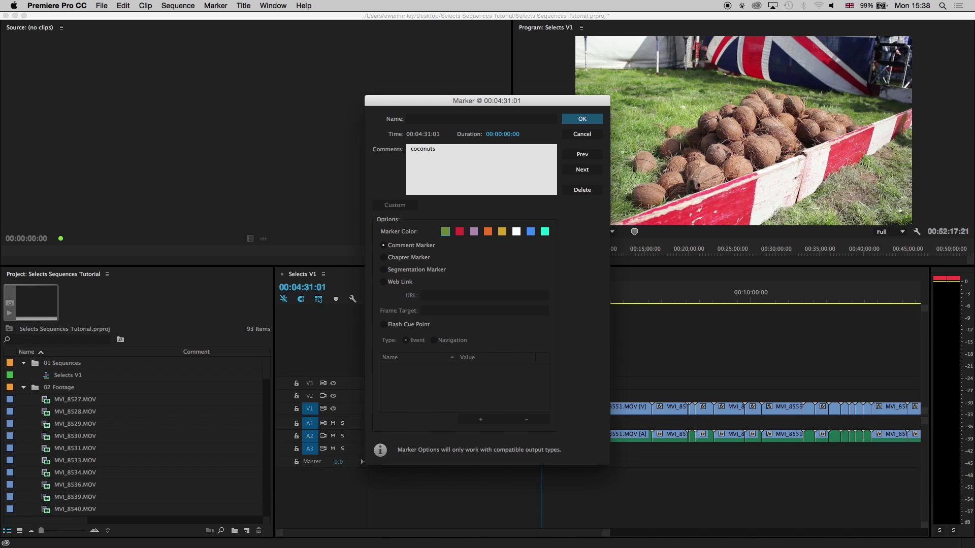
key("Return")
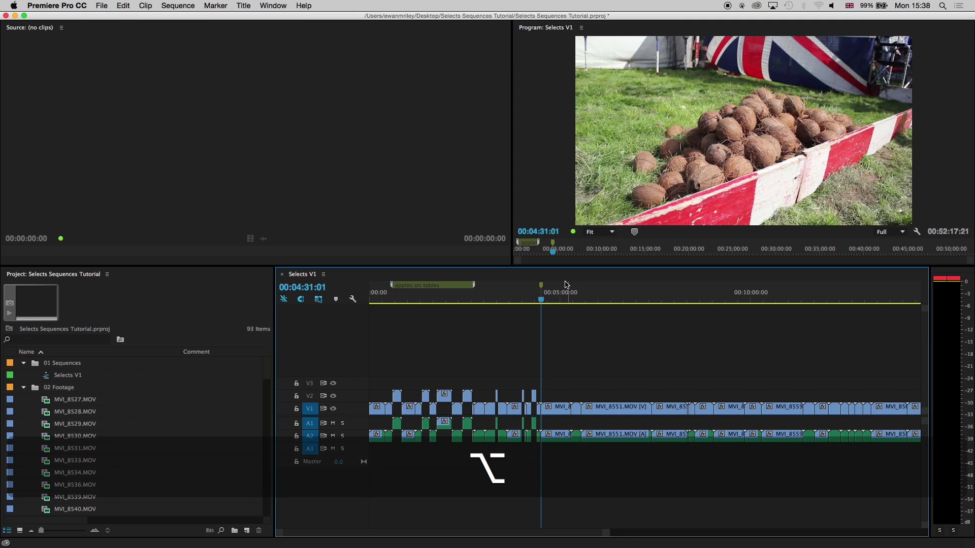
- Stretch the 'coconuts' marker into a range across the coconut shots
left_click(542, 285, "alt")
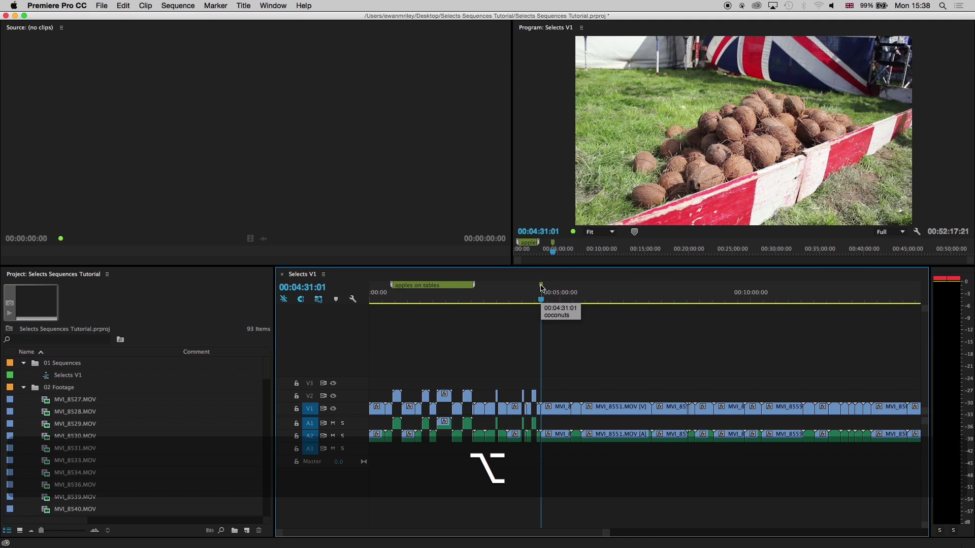
left_click(542, 285, "alt")
left_click(542, 285)
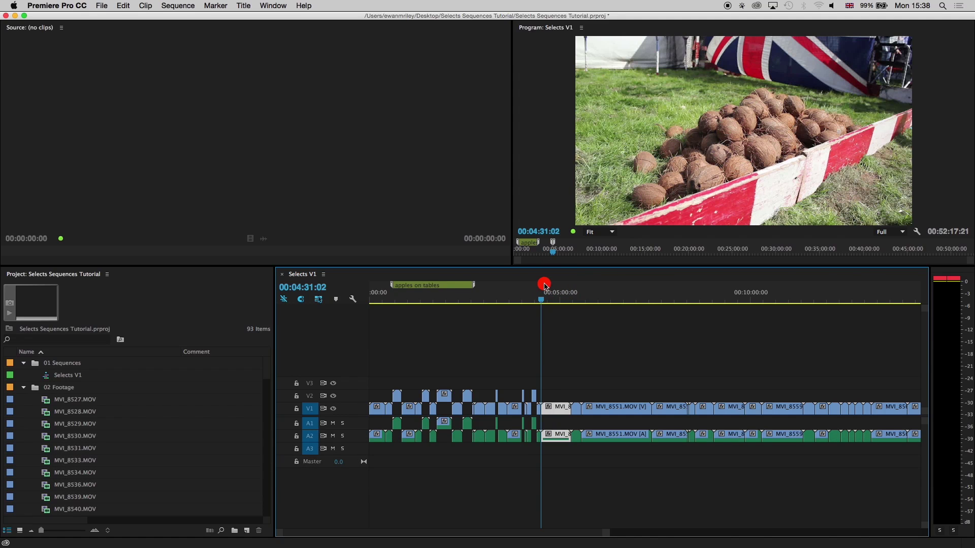
mouse_move(542, 286)
left_mouse_down()
mouse_move(679, 283)
mouse_move(755, 295)
mouse_move(612, 327)
mouse_move(701, 318)
mouse_move(684, 326)
left_mouse_up()
key("minus")
- At the next edit, 00:16:58:01, add a 'morris dancers' marker extended to about 00:25:04
key("Down")
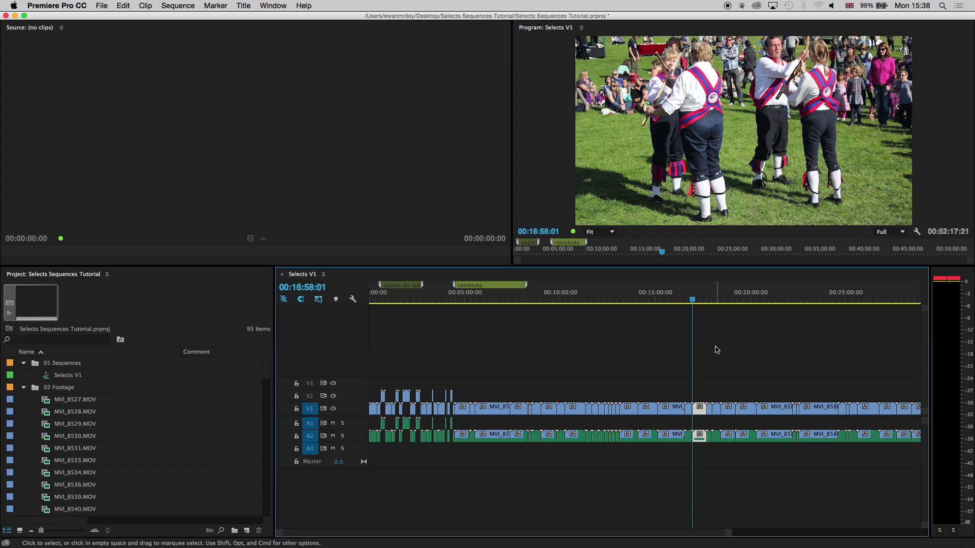
left_click(732, 335)
key("m")
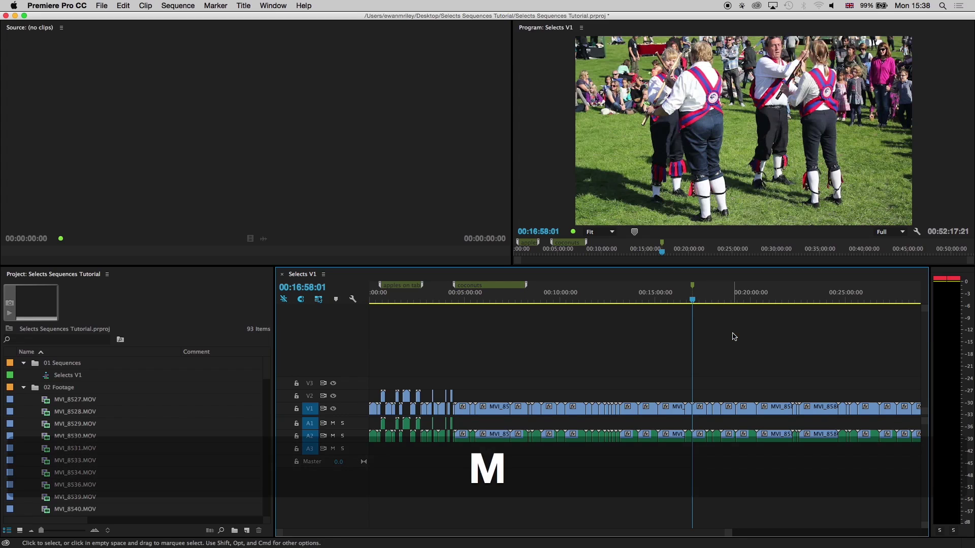
key("m")
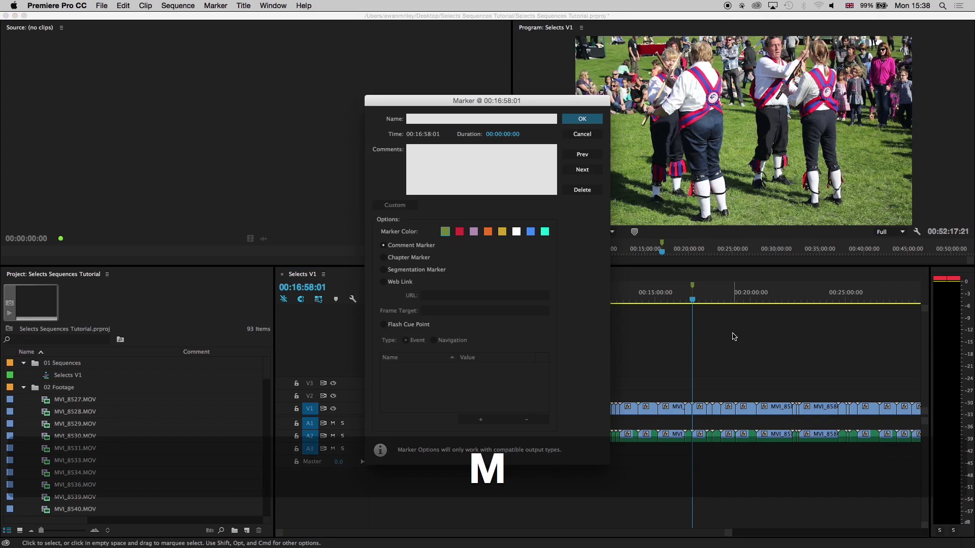
left_click(464, 178)
type("morr")
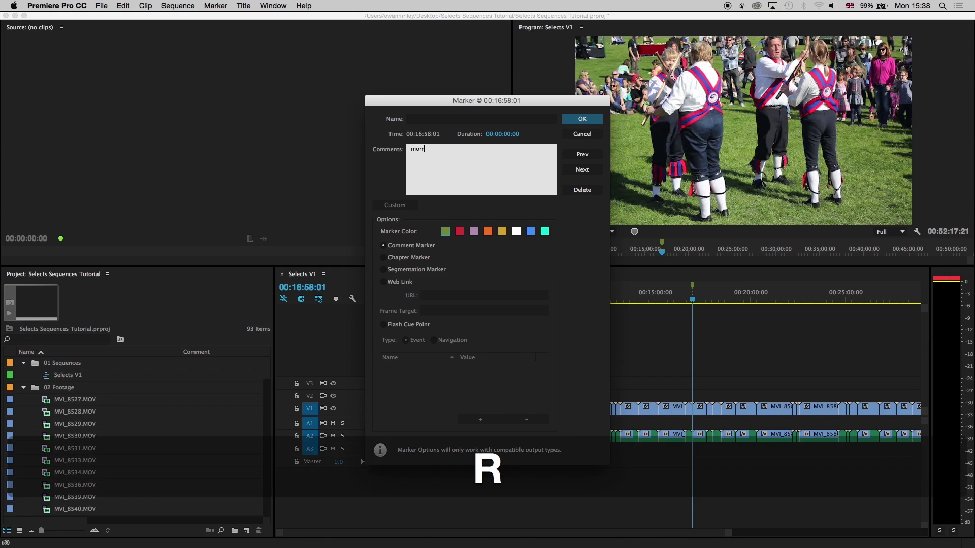
type("is dancers")
key("Return")
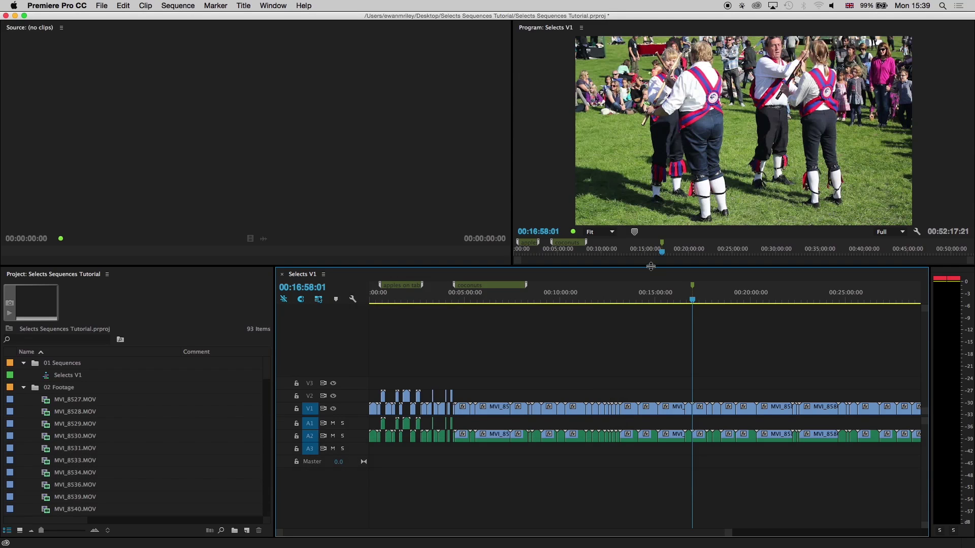
left_click(692, 285, "alt")
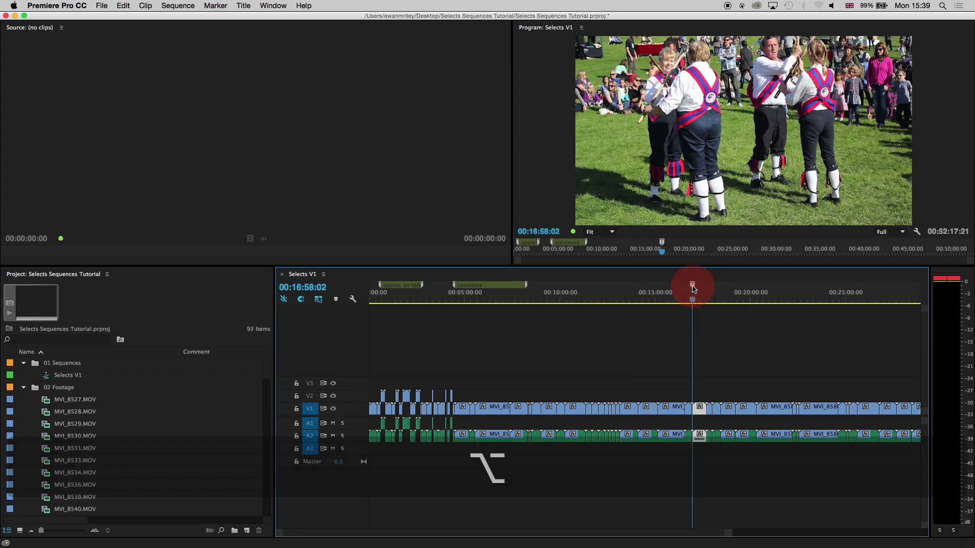
left_click_drag(693, 287, 850, 293)
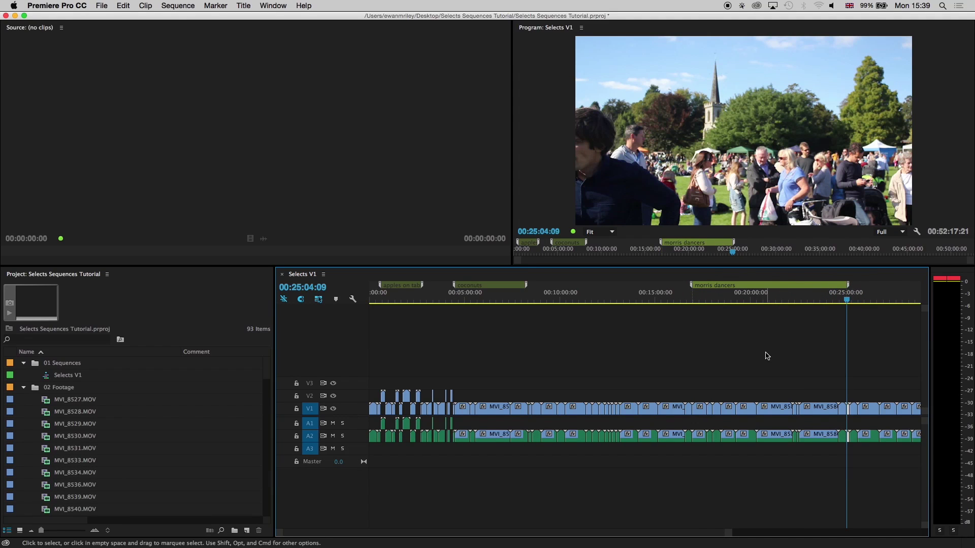
- Zoom out over all of Selects V1 and step between markers, ending on coconuts
key("minus")
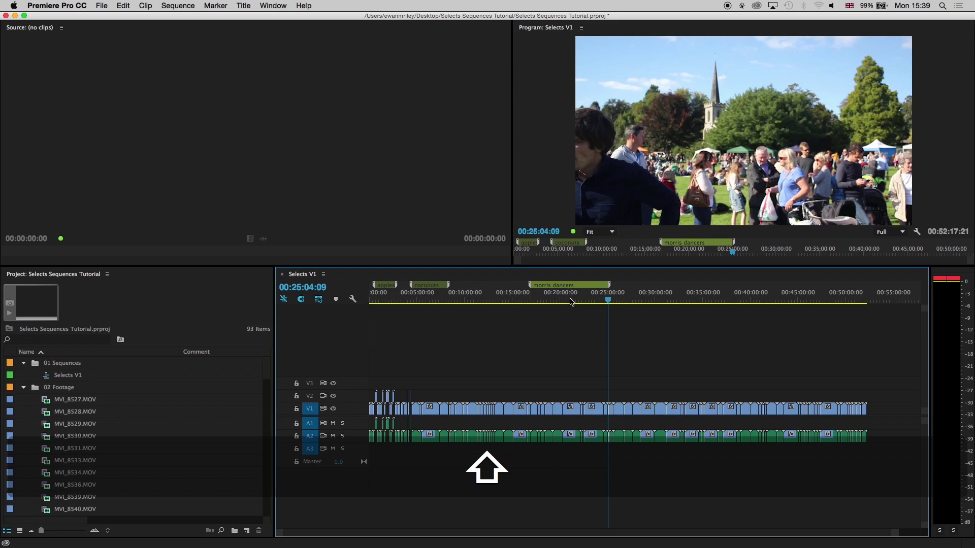
key("shift+Up")
key("shift+Up")
key("shift+Down")
key("shift+Up")
key("shift+Up")
key("shift+Down")
key("shift+Down")
key("shift+Up")
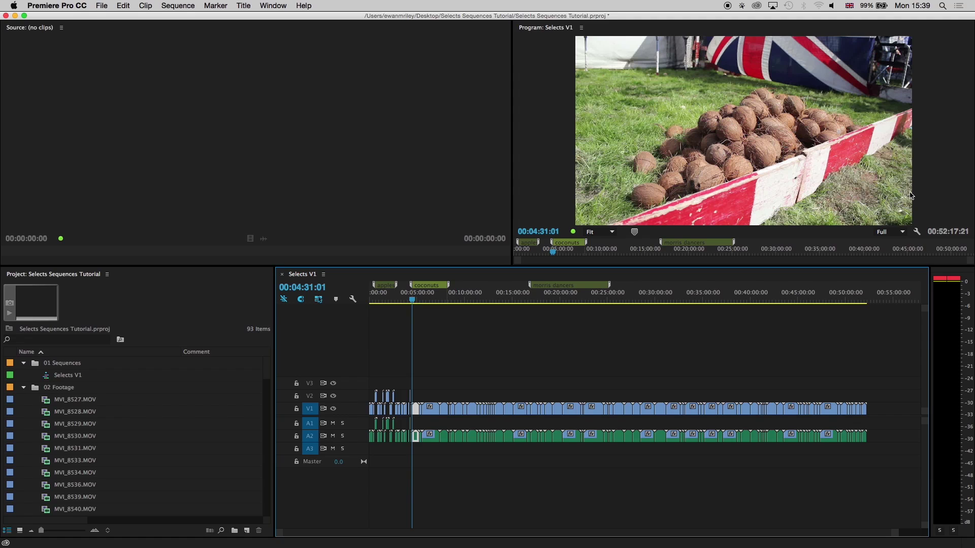
- Set the Program monitor's top-left overlay field to Markers from V1 with Top alignment
left_click(917, 233)
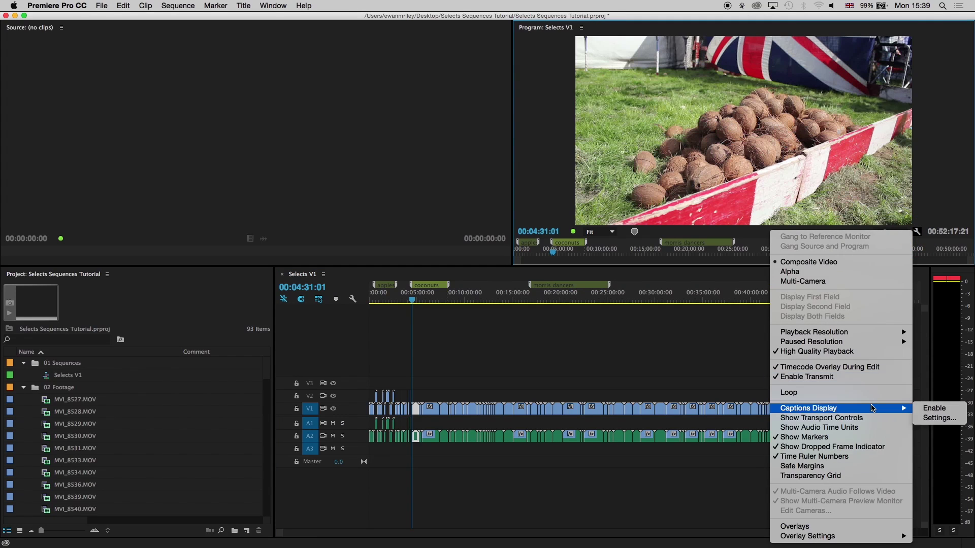
left_click(804, 527)
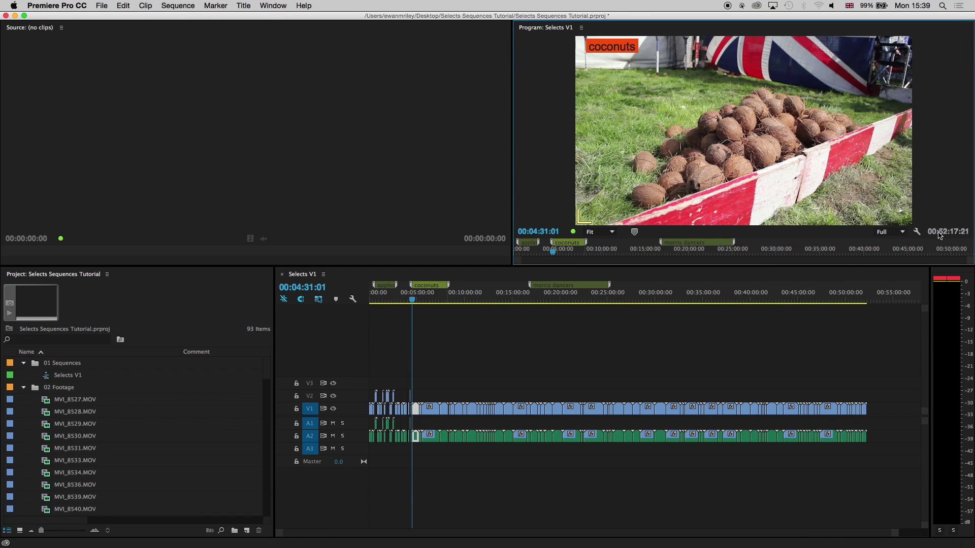
left_click(916, 232)
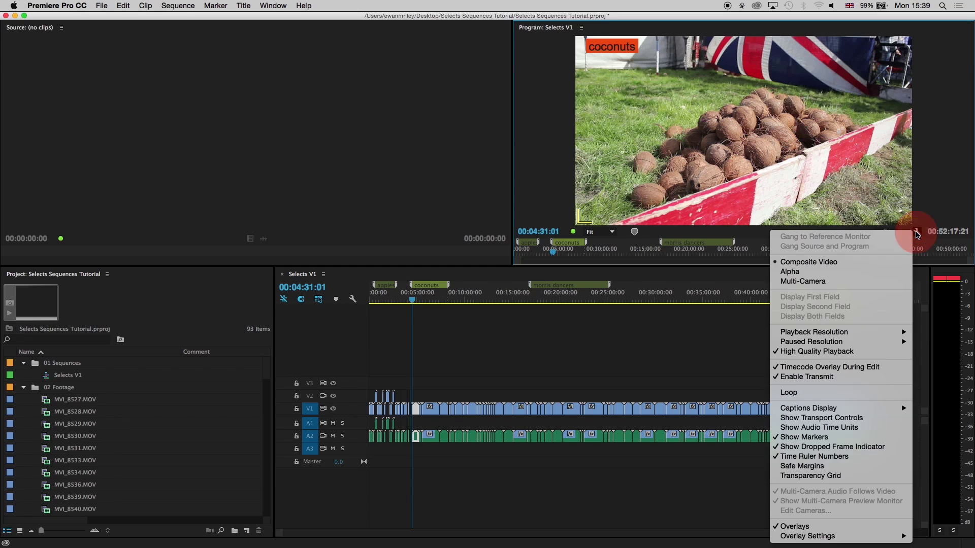
mouse_move(796, 538)
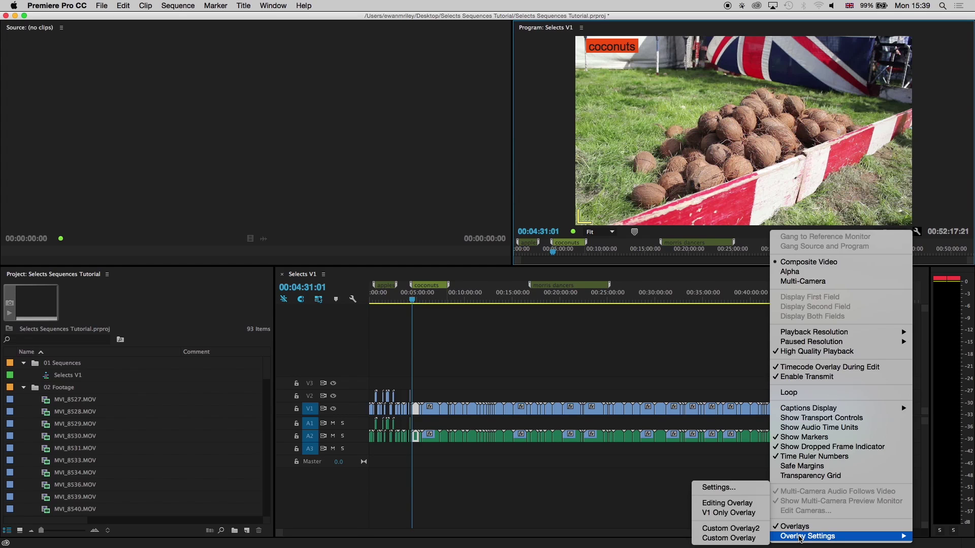
left_click(731, 486)
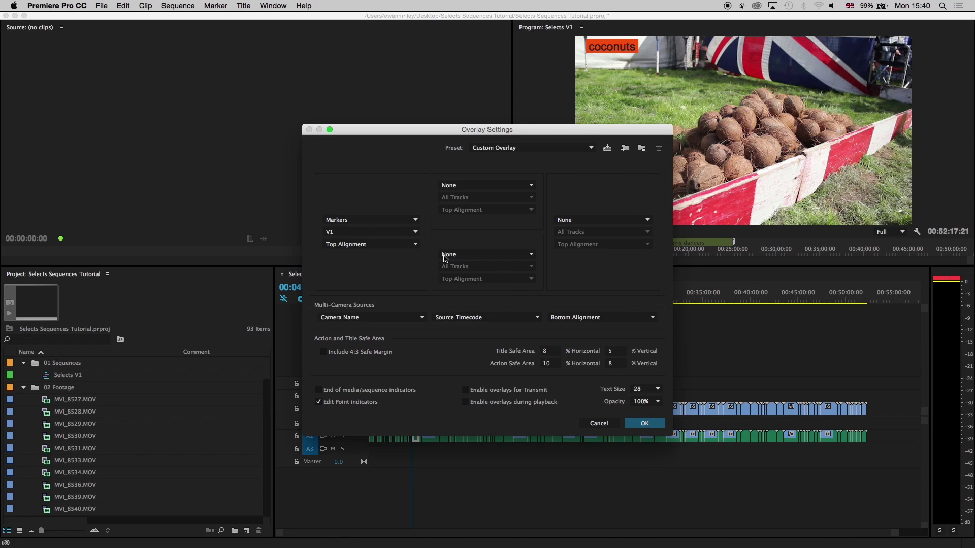
left_click(415, 221)
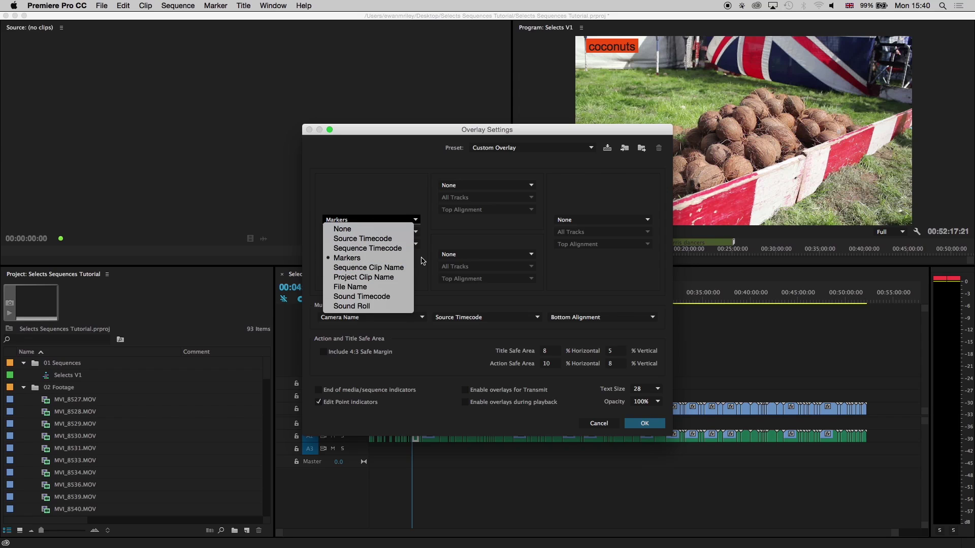
left_click(654, 423)
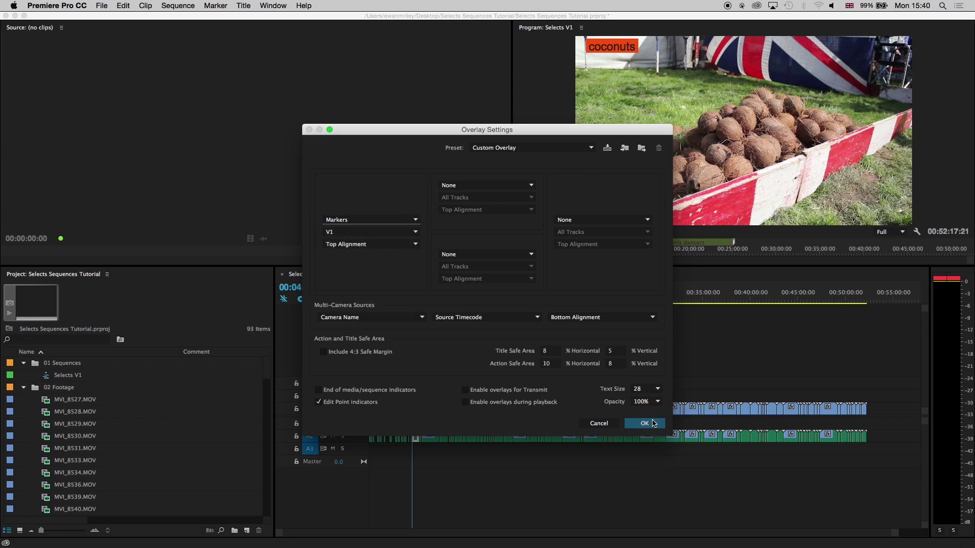
- Step between the apples on tables, coconuts and morris dancers markers, ending on morris dancers
left_click(646, 423)
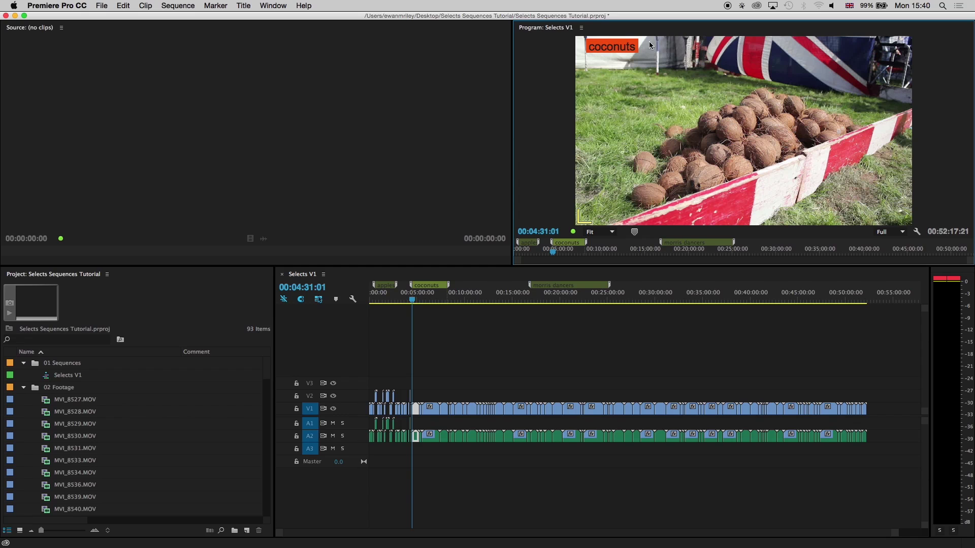
left_click(461, 293)
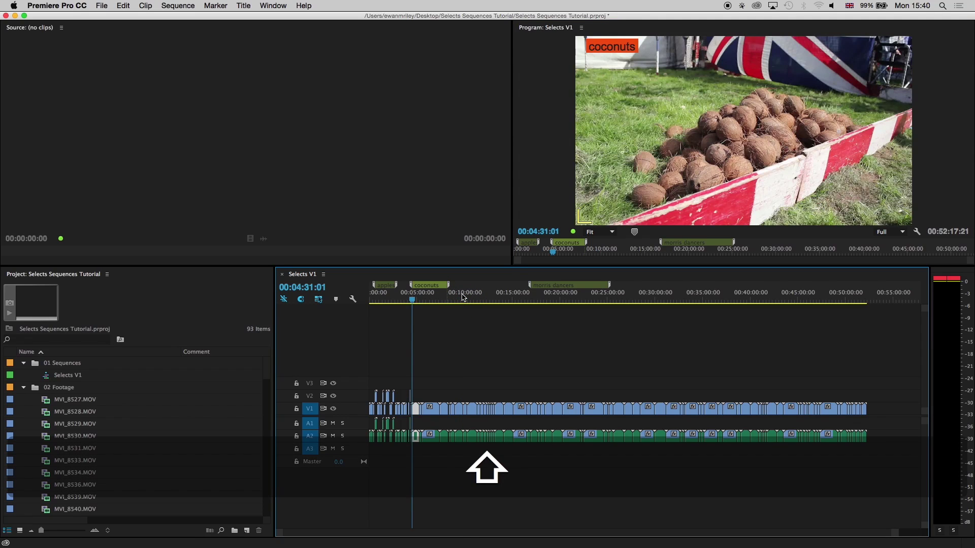
key("shift+Up")
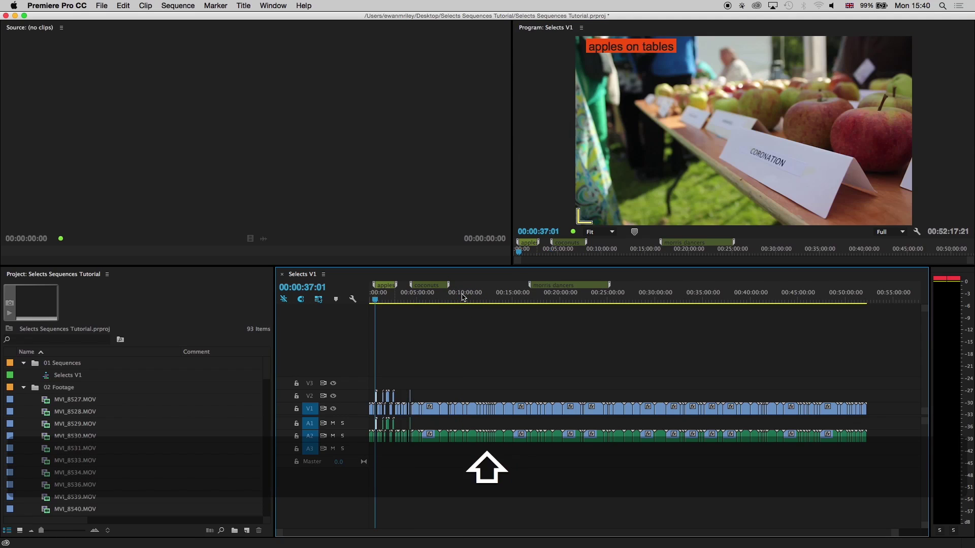
key("shift+Down")
key("shift+Down")
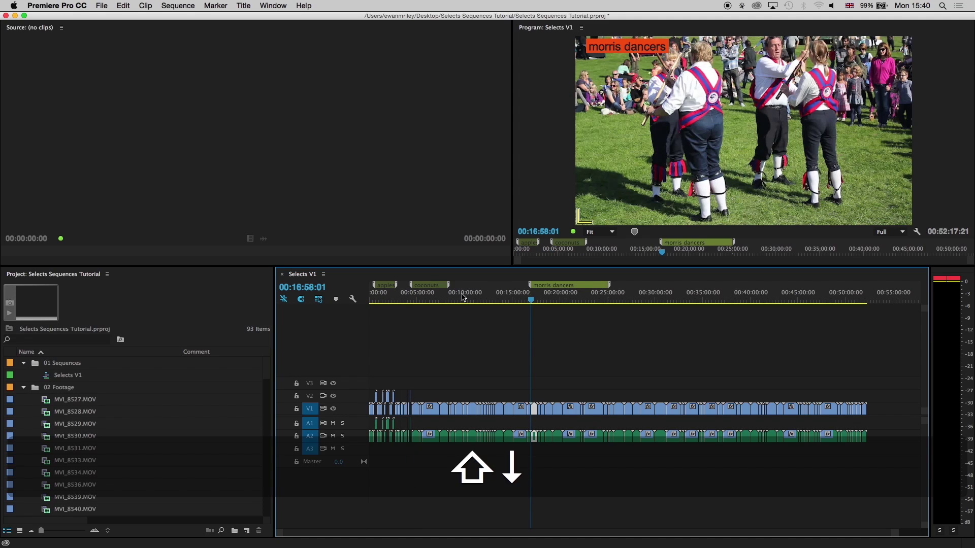
key("shift+Up")
key("shift+Up")
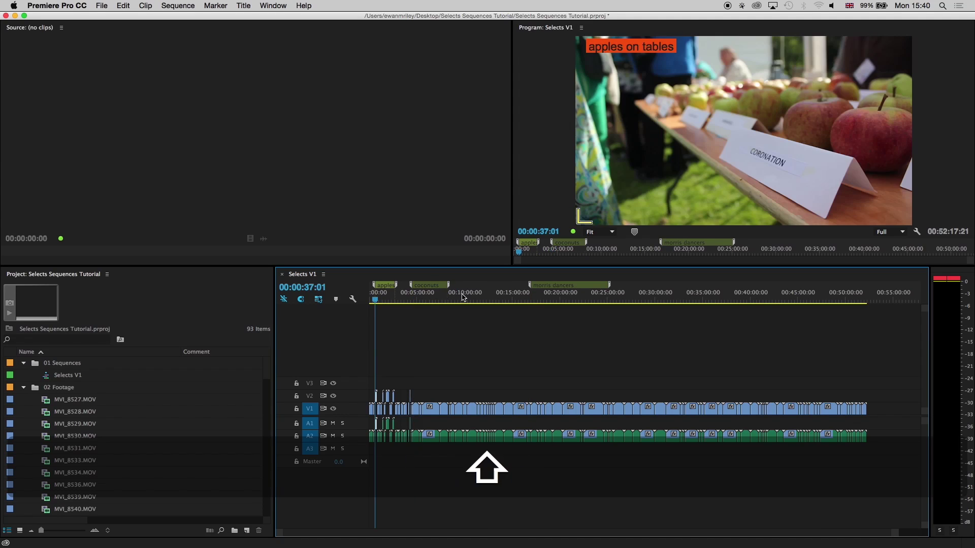
key("shift+Down")
key("shift+Down")
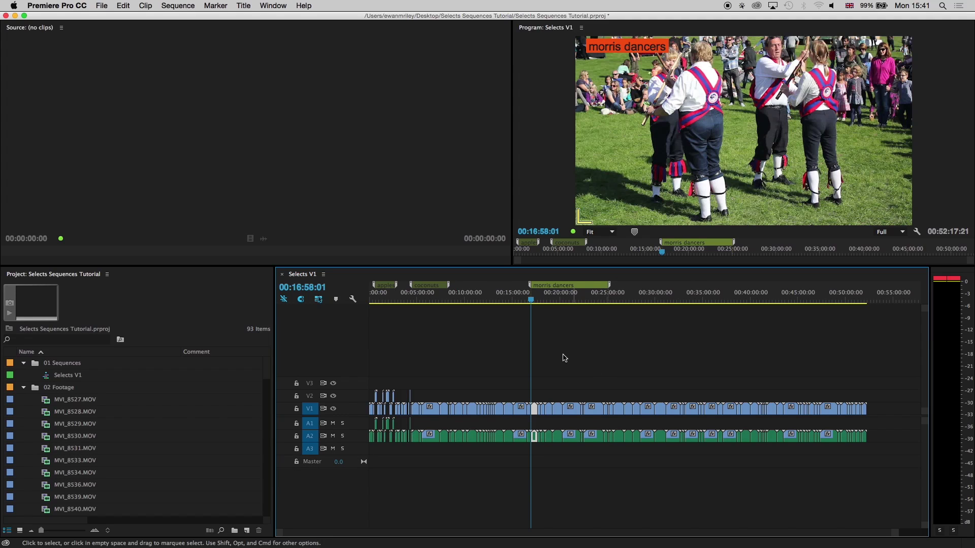
- Enable Ripple Sequence Markers, ripple-delete the V1/A2 clips near 00:10:00, then undo it
left_click(217, 5)
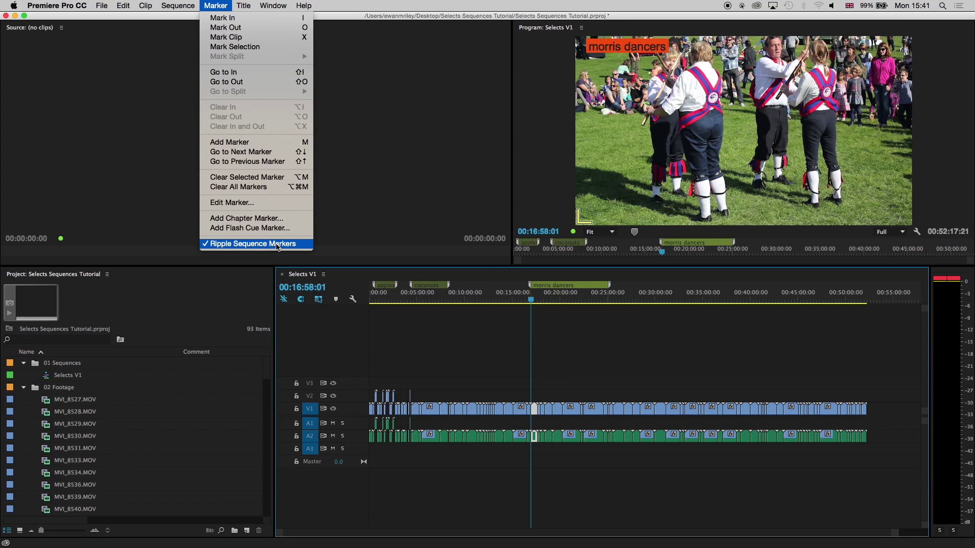
left_click(497, 364)
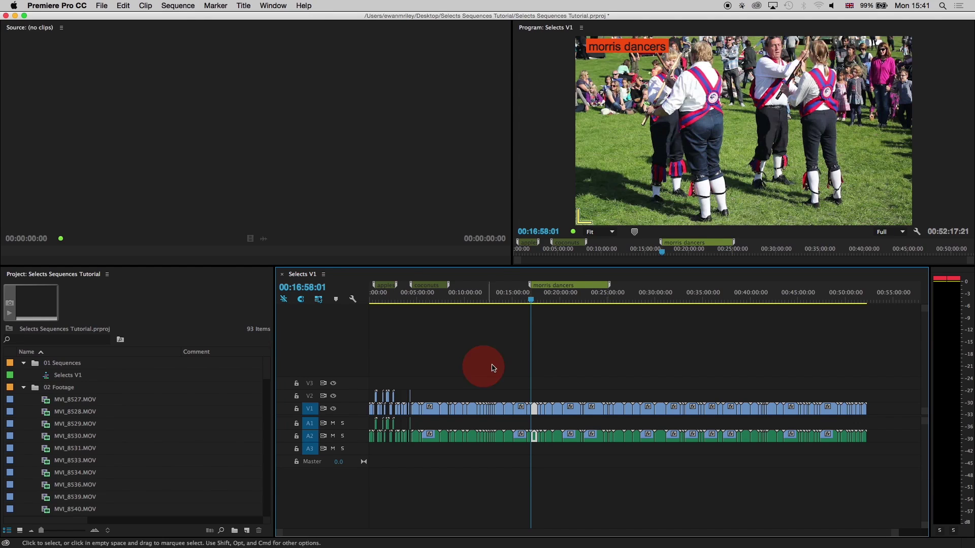
left_click(467, 384)
left_click_drag(467, 385, 487, 453)
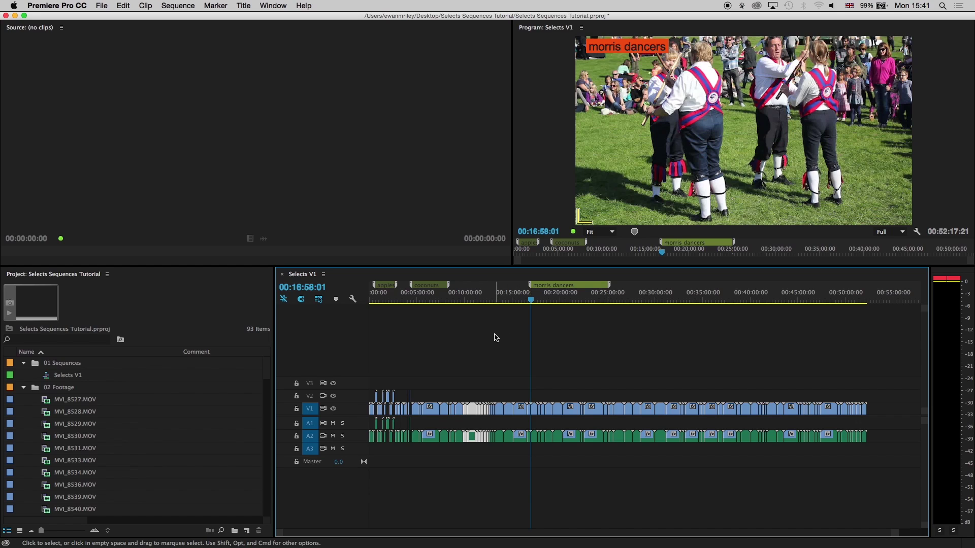
key("alt")
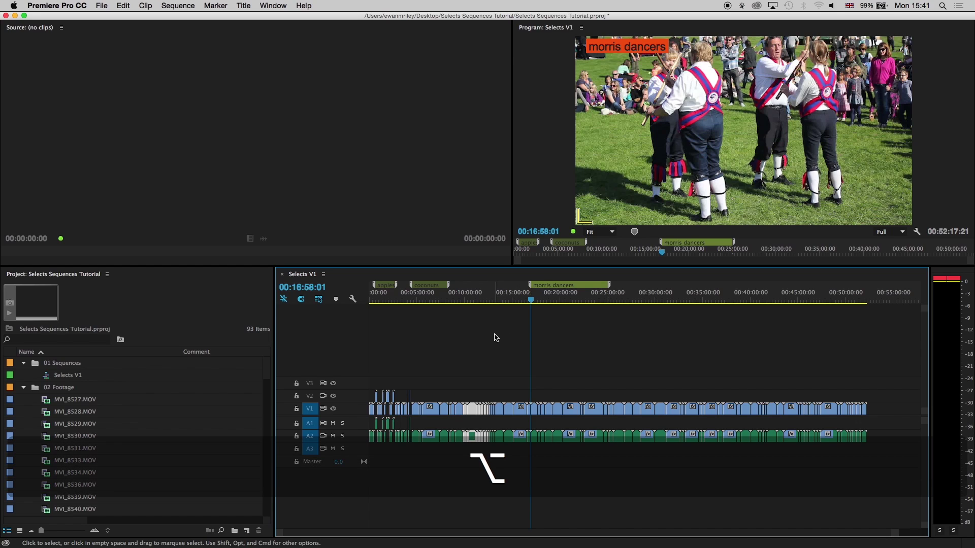
key("alt+BackSpace")
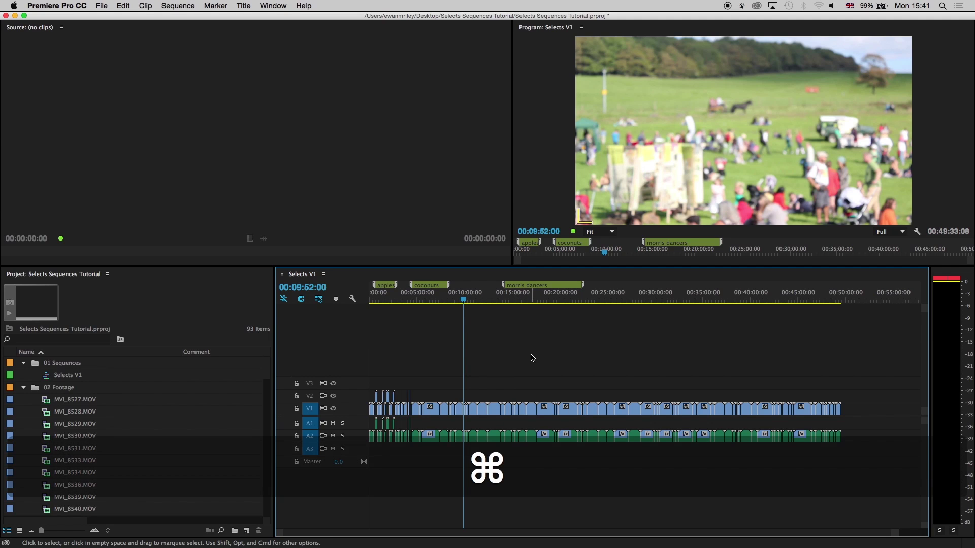
key("super+z")
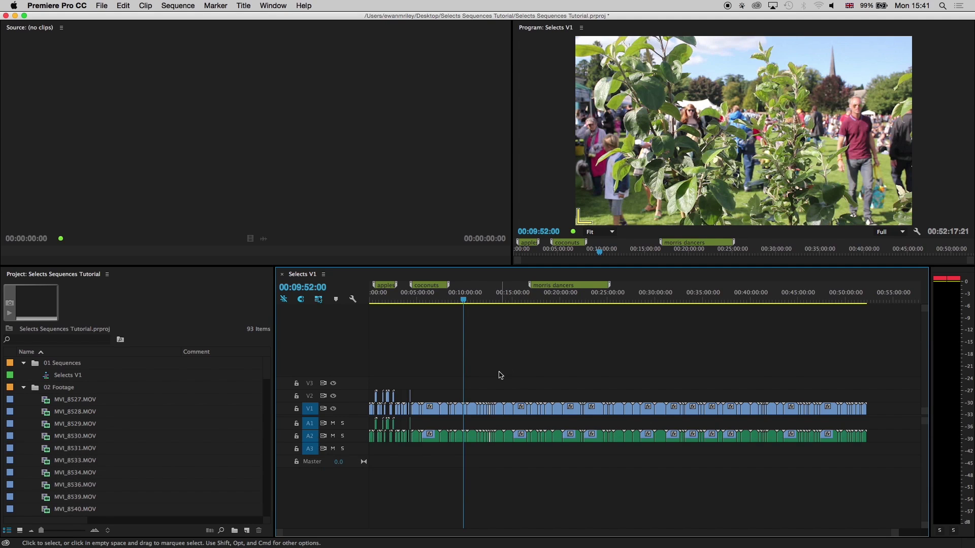
- Ripple-delete the V1 and A2 clips near 00:10:00 again
left_click_drag(478, 386, 458, 457)
key("alt")
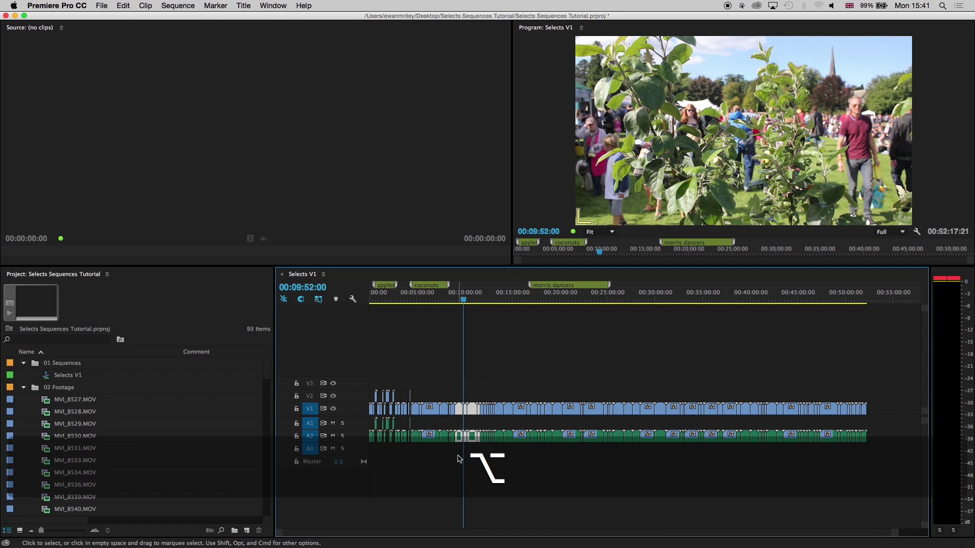
key("alt+BackSpace")
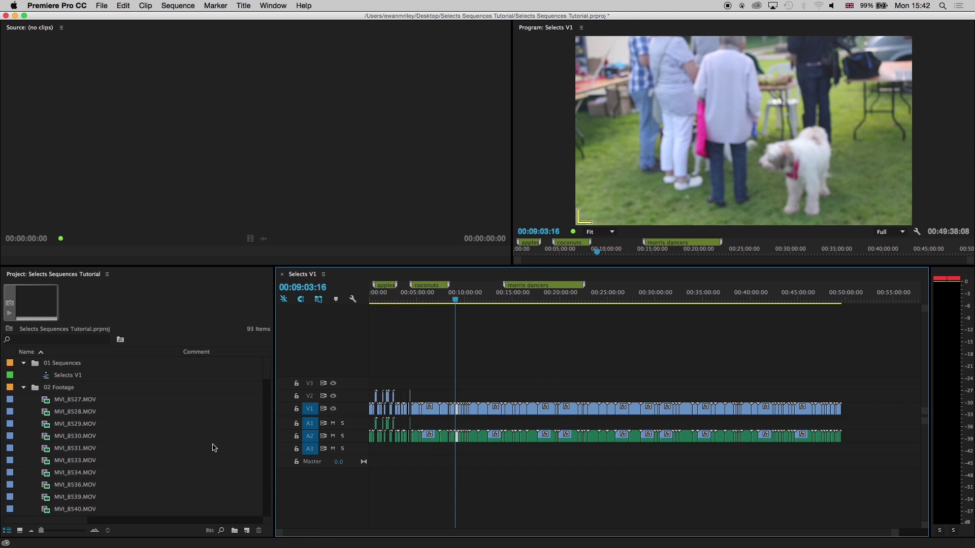
- Duplicate the Selects V1 sequence and name the copy 'Main Sequence'
left_click(46, 379)
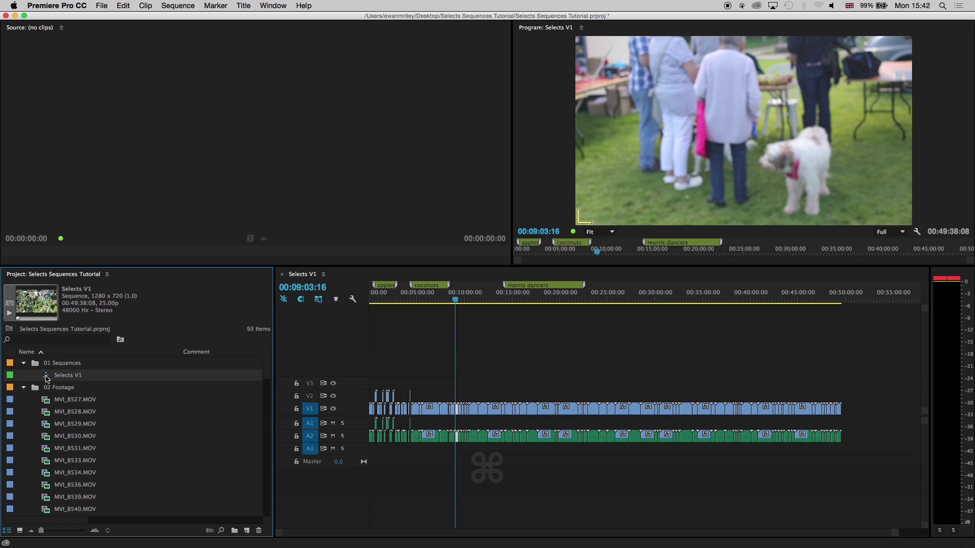
key("super+d")
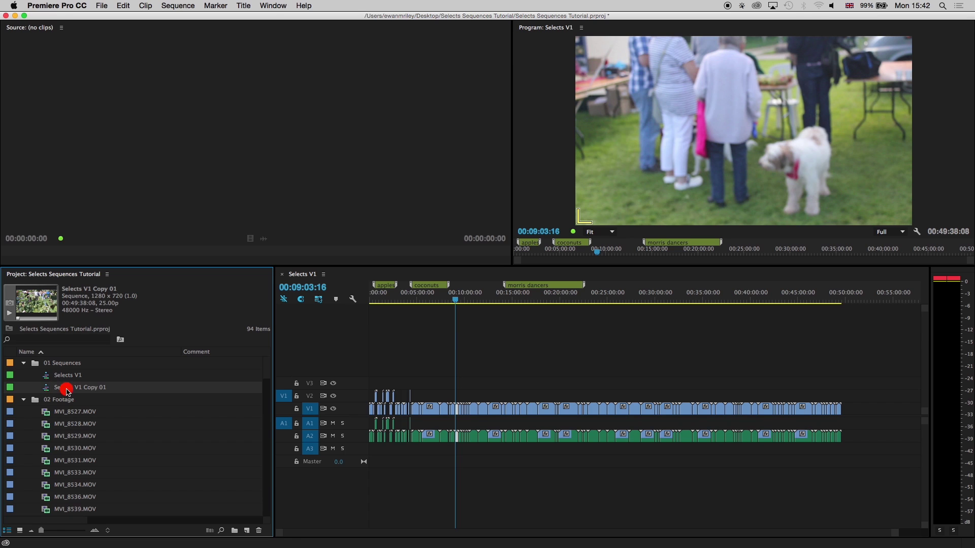
left_click(64, 387)
type("Main Sequence")
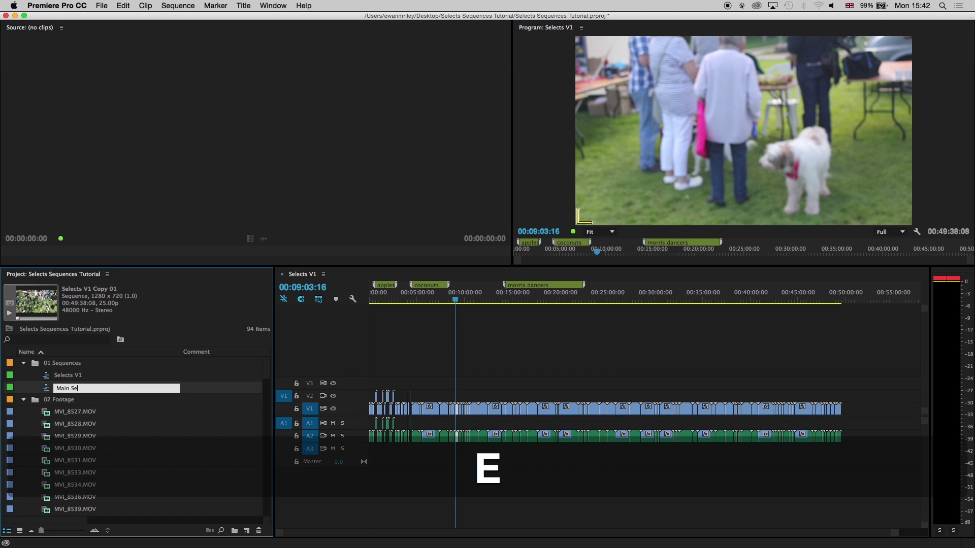
left_click(184, 305)
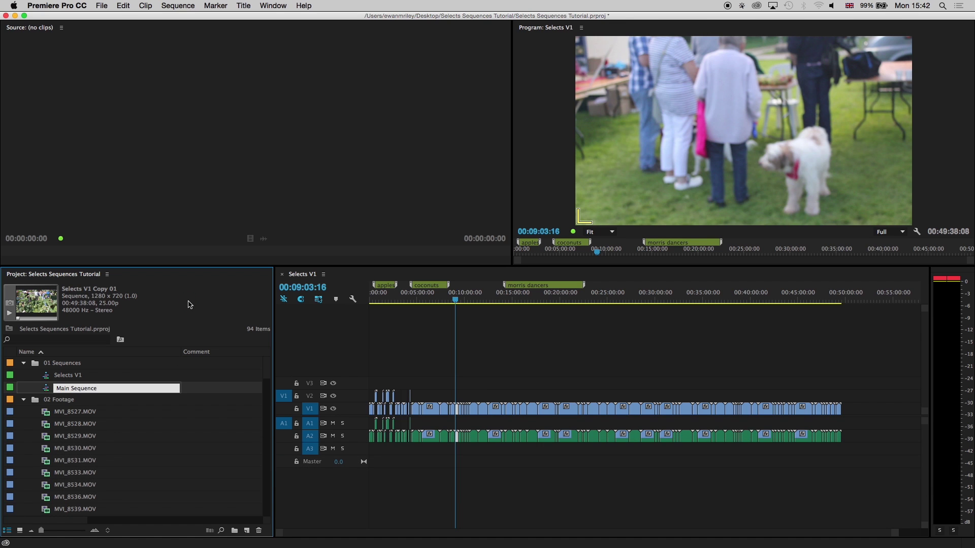
- Open Main Sequence, delete all its clips, and clear all its markers
double_click(46, 390)
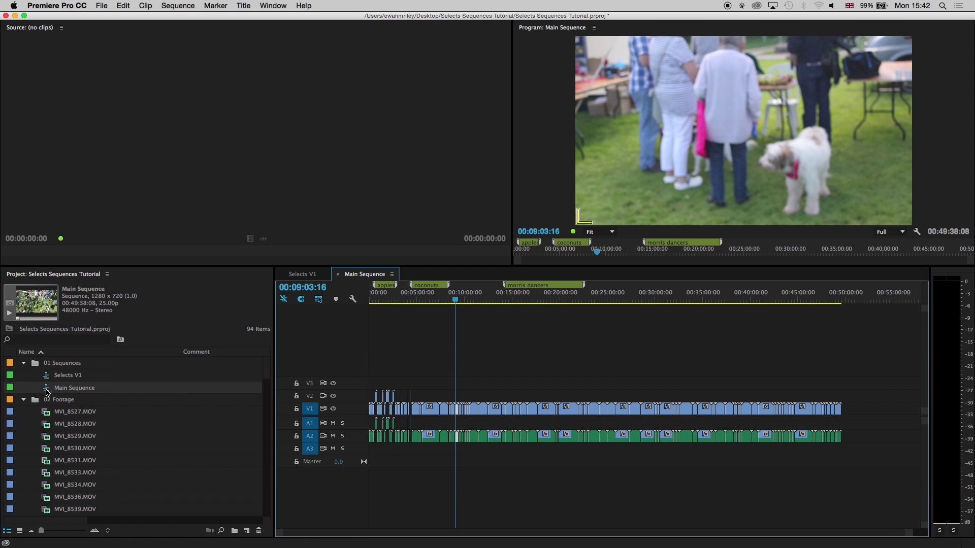
left_click(516, 375)
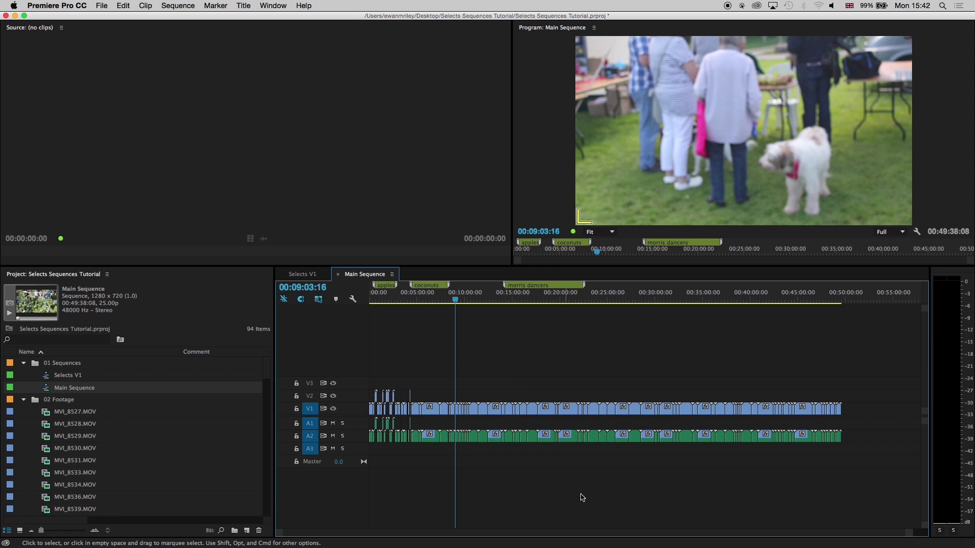
left_click(506, 331)
key("super")
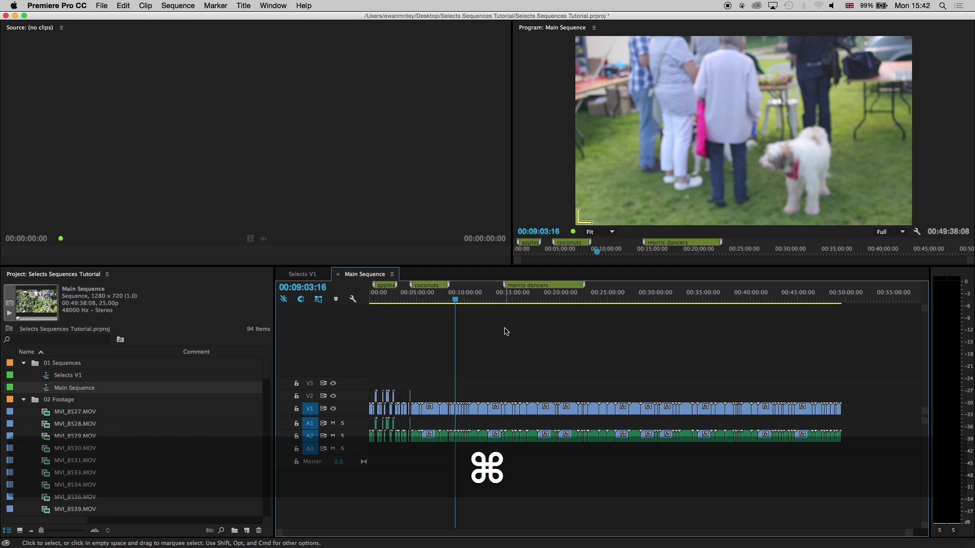
key("super+a")
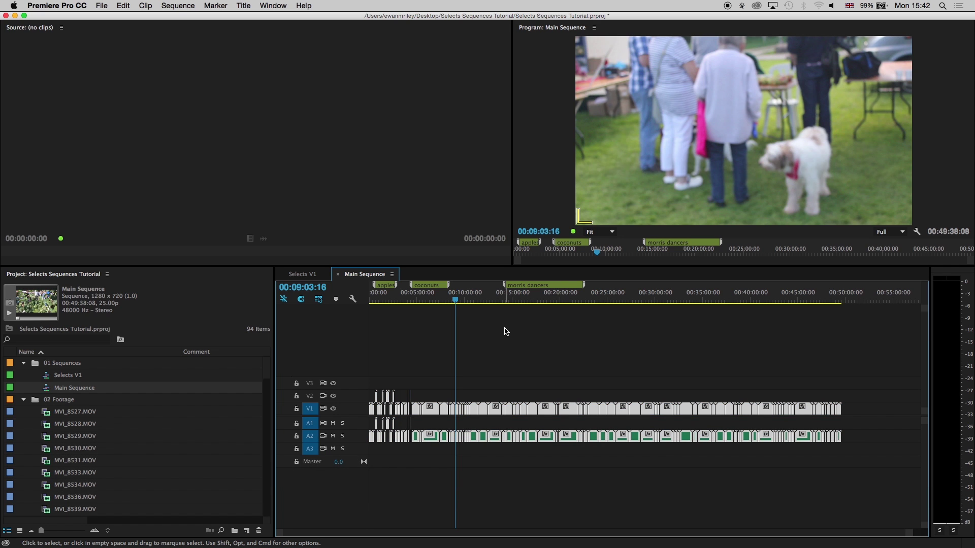
key("BackSpace")
key("Home")
right_click(470, 301)
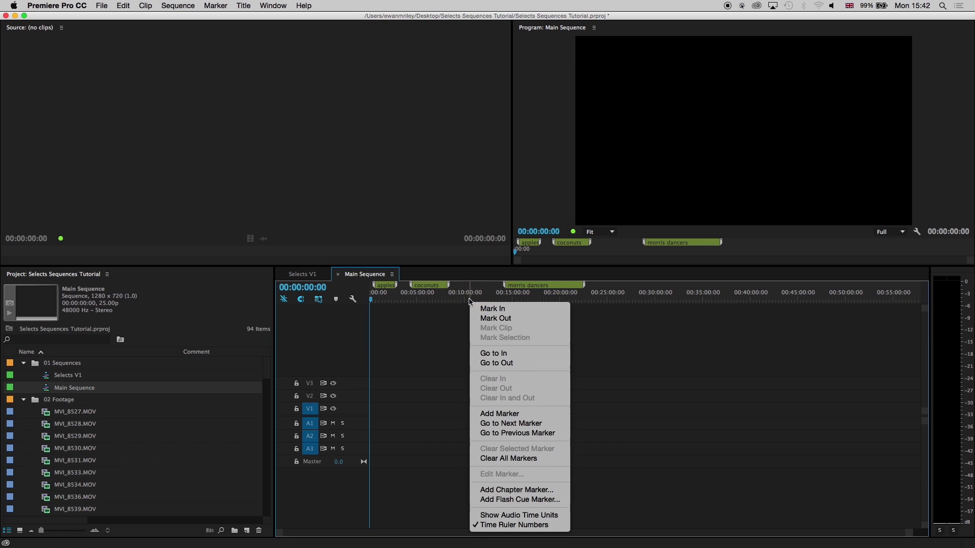
left_click(511, 458)
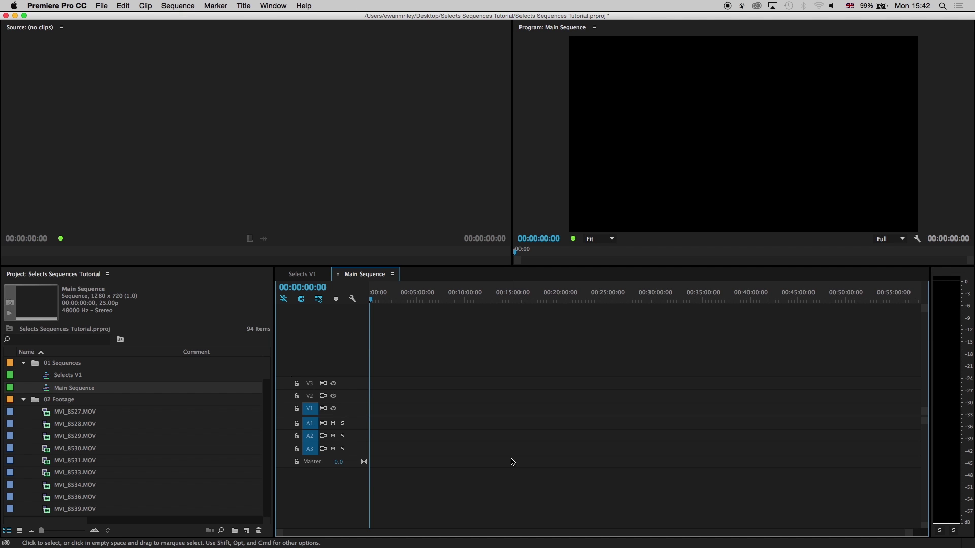
- Move the clip runs near 00:10, 00:25 and 00:40 from V1/A2 up to V2/A1
left_click(305, 275)
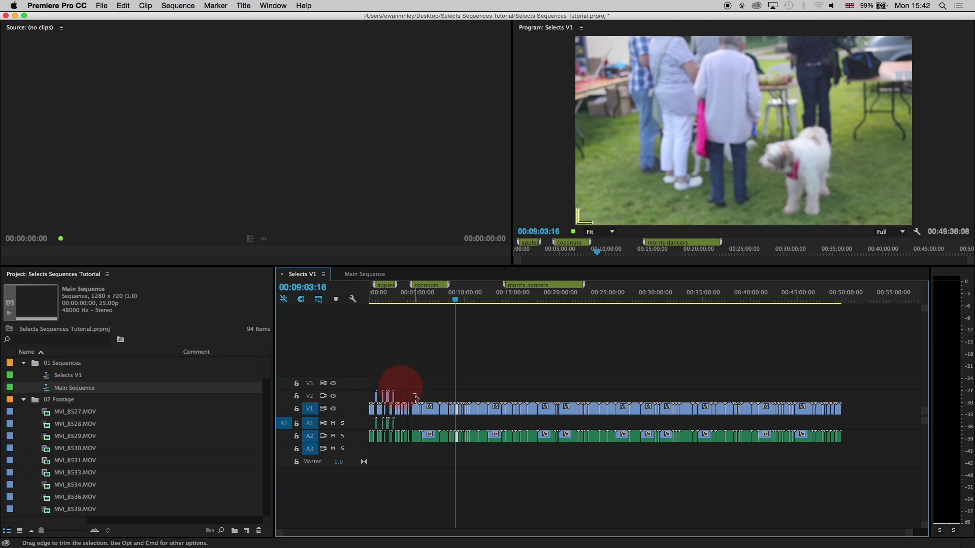
left_click_drag(486, 387, 448, 413)
left_click(472, 410)
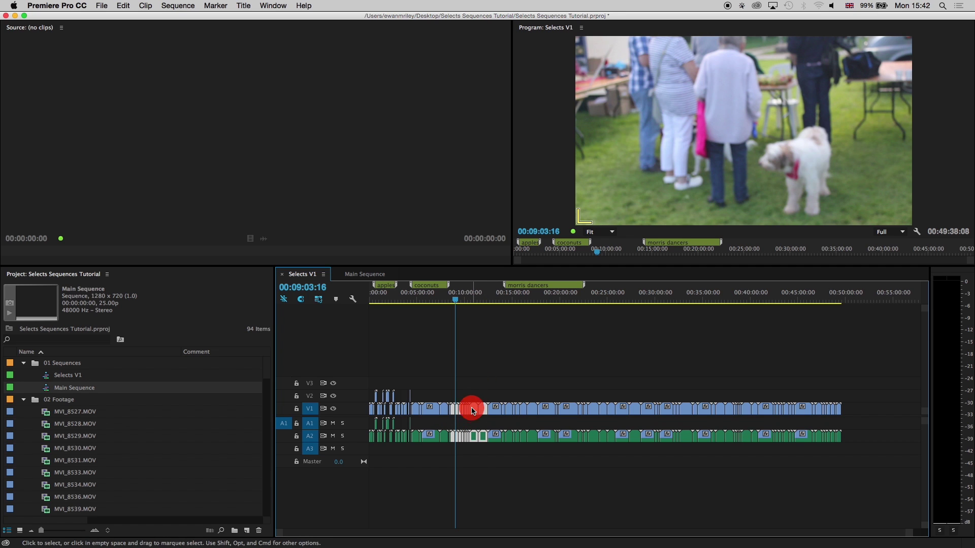
key("alt+Up")
left_click_drag(588, 395, 644, 413)
key("alt+Up")
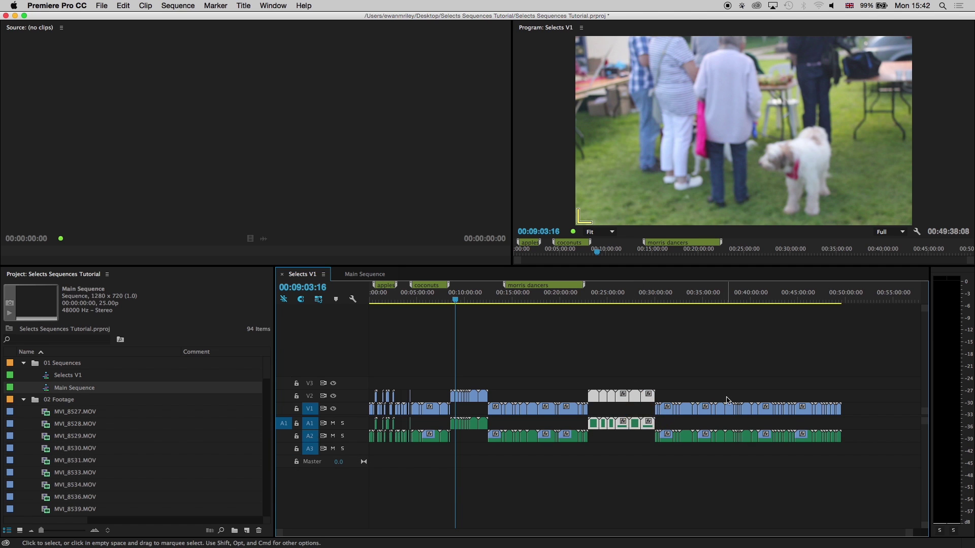
left_click_drag(727, 398, 777, 443)
key("alt+Up")
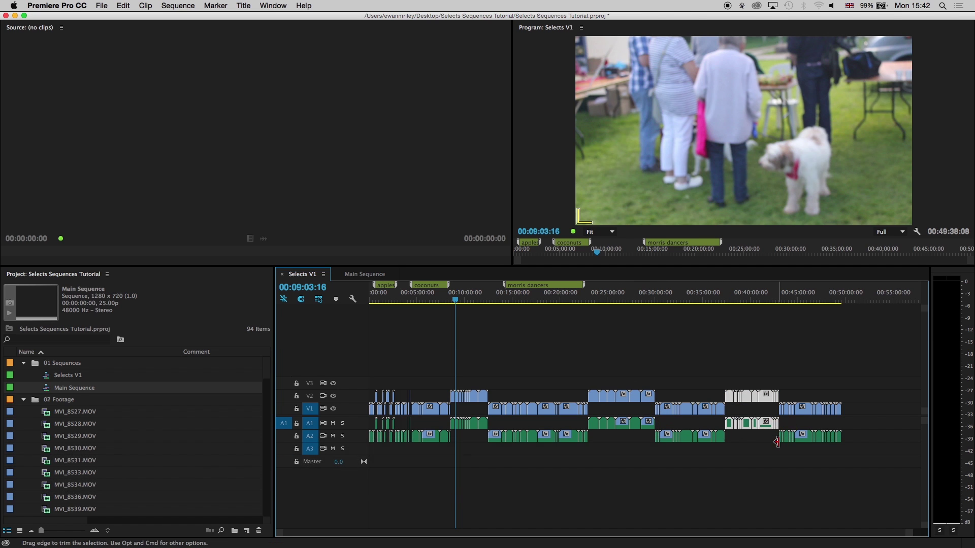
left_click(516, 346)
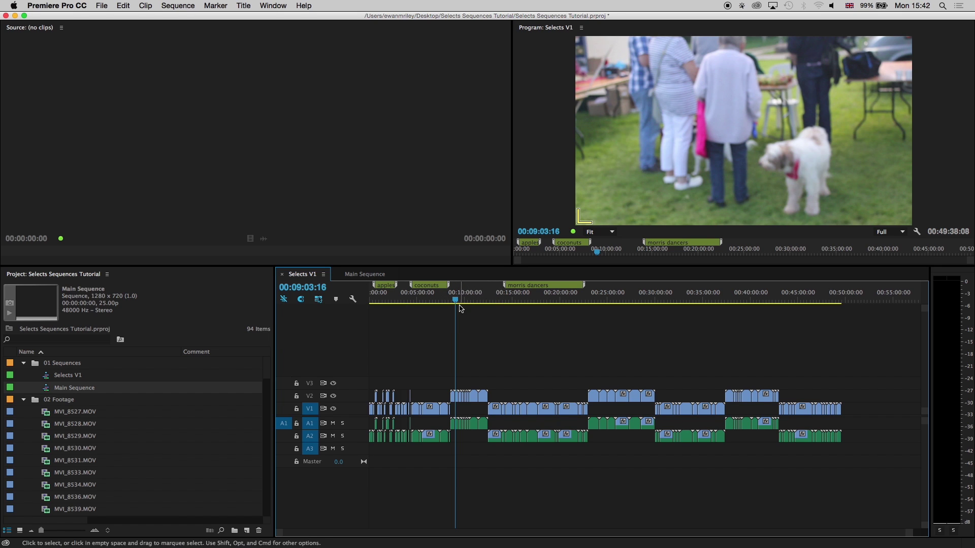
- Load Selects V1 into the Source monitor and open it as a source timeline
left_click(48, 375)
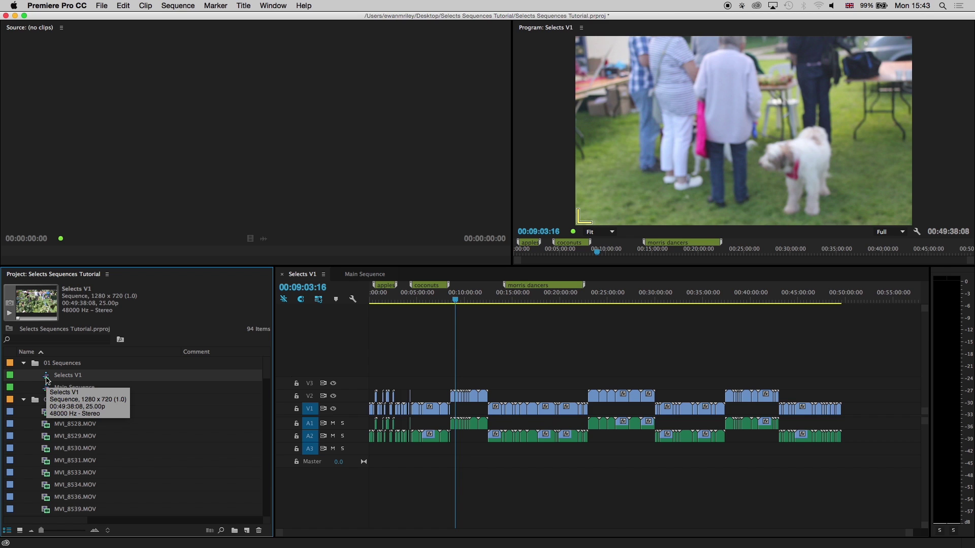
left_click_drag(47, 380, 293, 113)
left_click(452, 232)
left_click(480, 246)
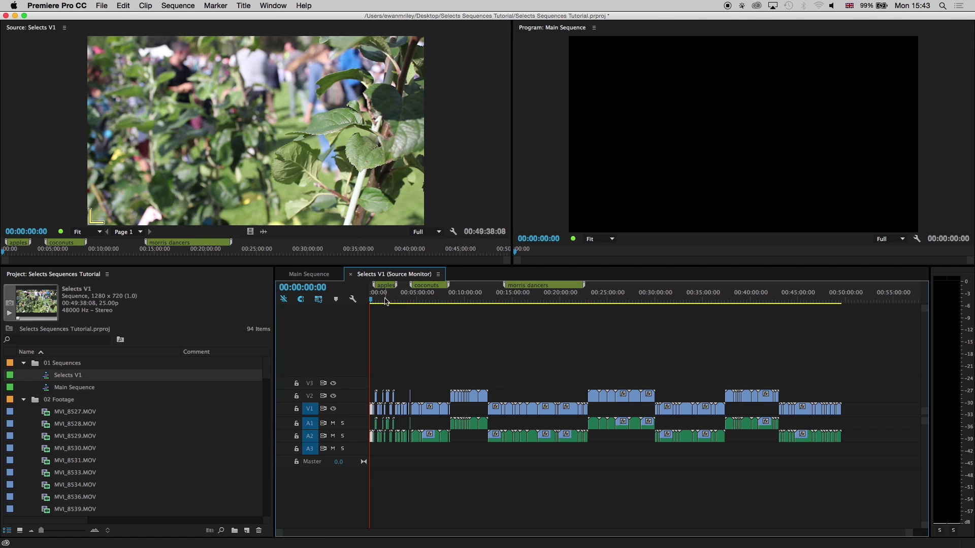
- Mark an In point at 00:10:14:10 and an Out point at 00:10:50:10
left_click_drag(386, 302, 467, 303)
key("=")
key("=")
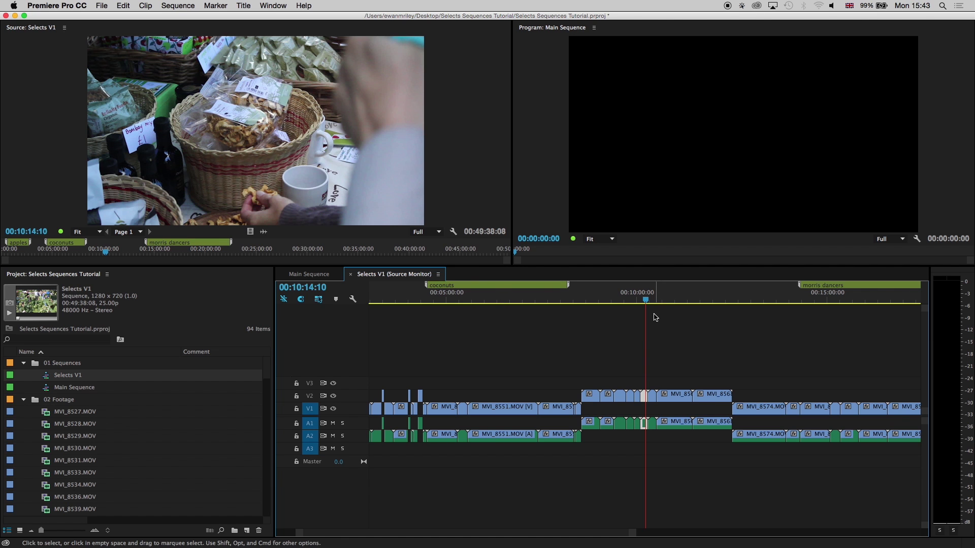
key("i")
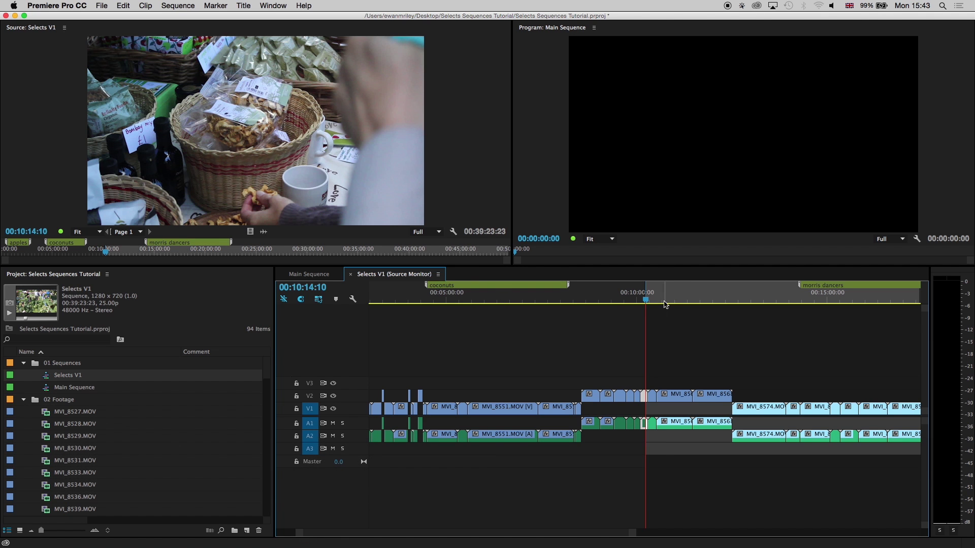
mouse_move(662, 300)
left_mouse_down()
mouse_move(680, 300)
mouse_move(670, 301)
left_mouse_up()
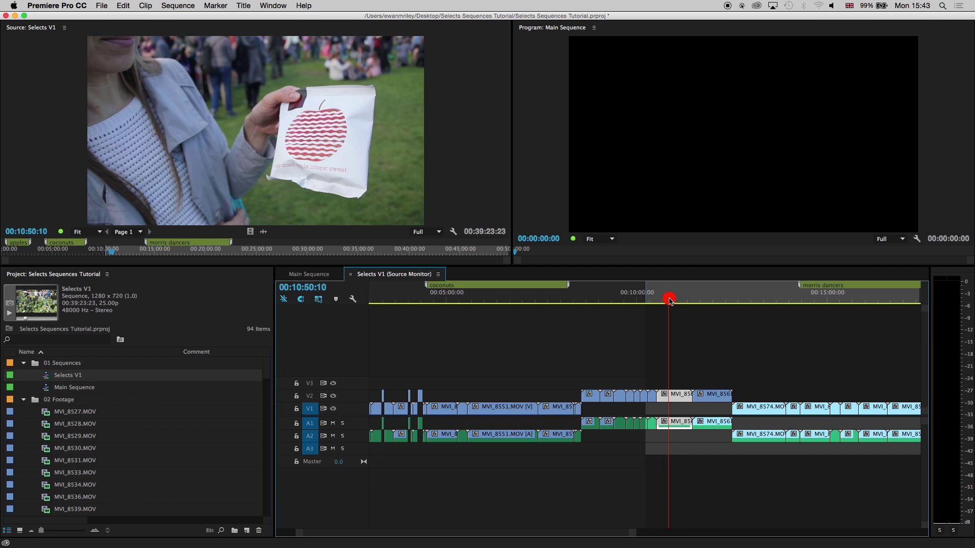
key("o")
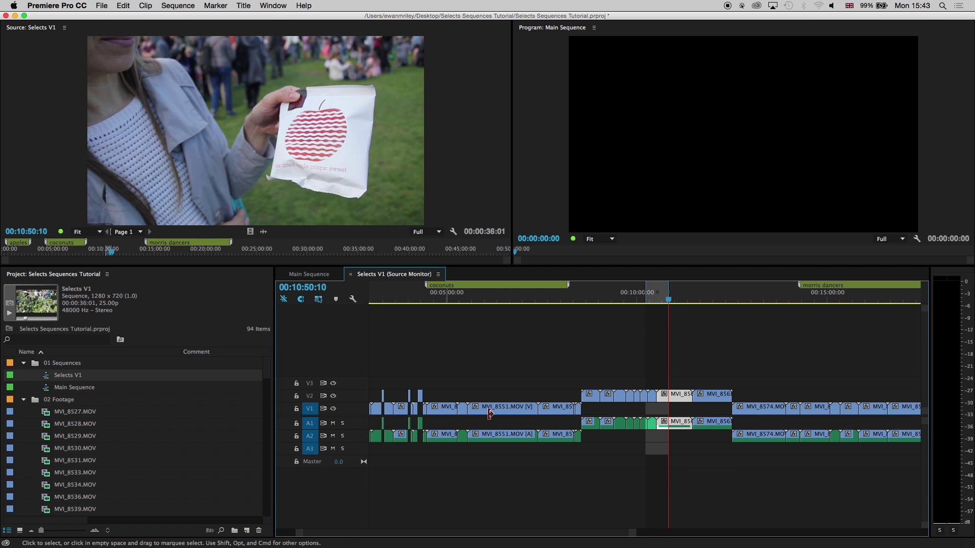
- In Main Sequence, park the playhead at 00:00:00:00 and insert sequences as individual clips
left_click(310, 274)
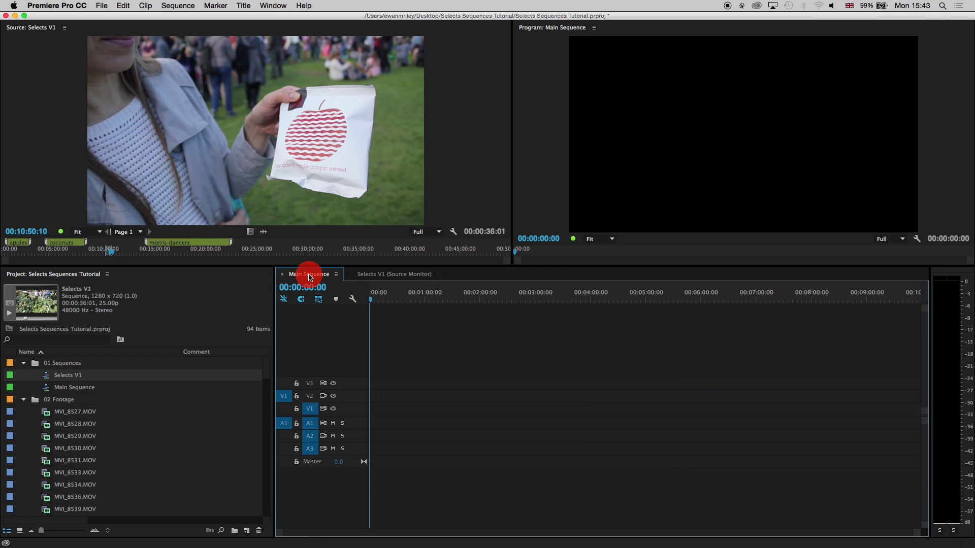
left_click_drag(378, 298, 355, 303)
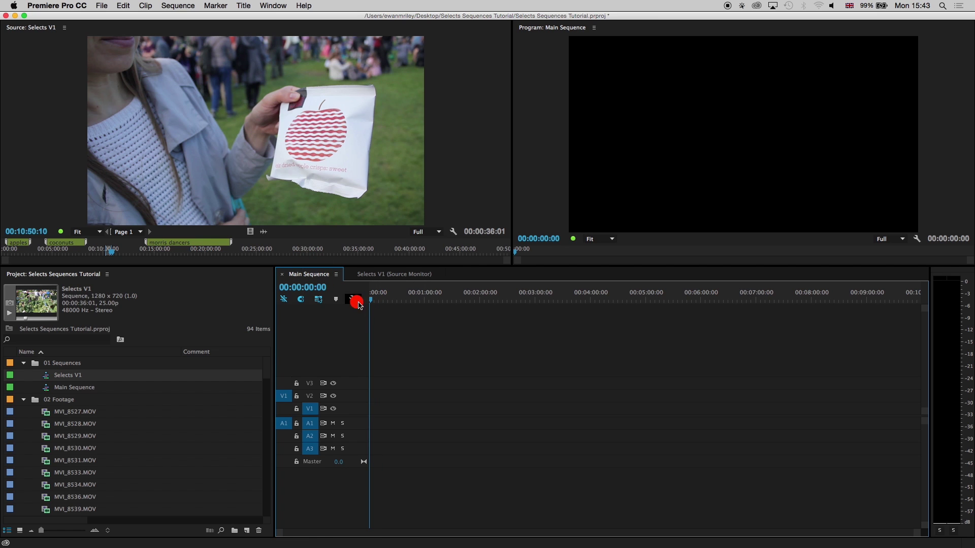
left_click(284, 300)
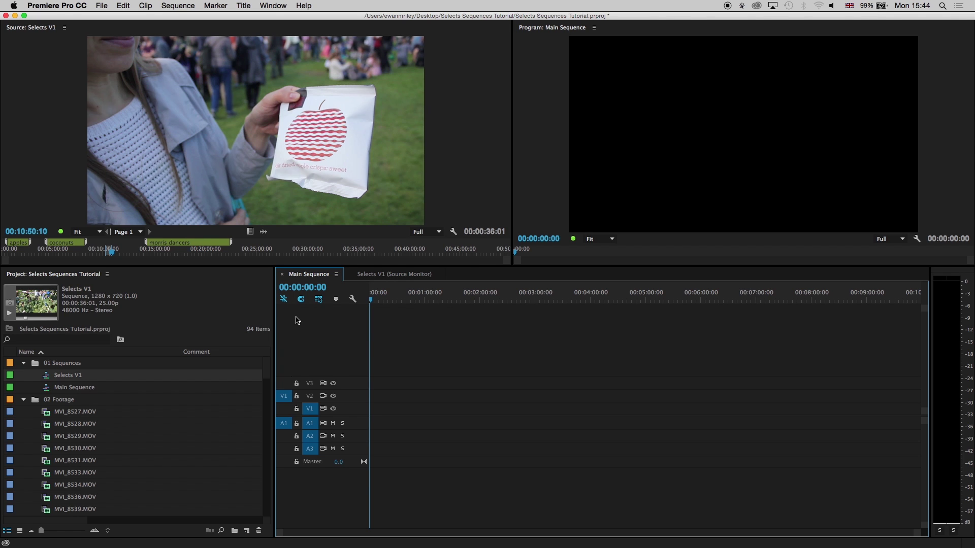
left_click(283, 299)
- In the Selects V1 source timeline, untarget V1, A2 and A3, target V2 and A1, then return to Main Sequence
left_click(395, 275)
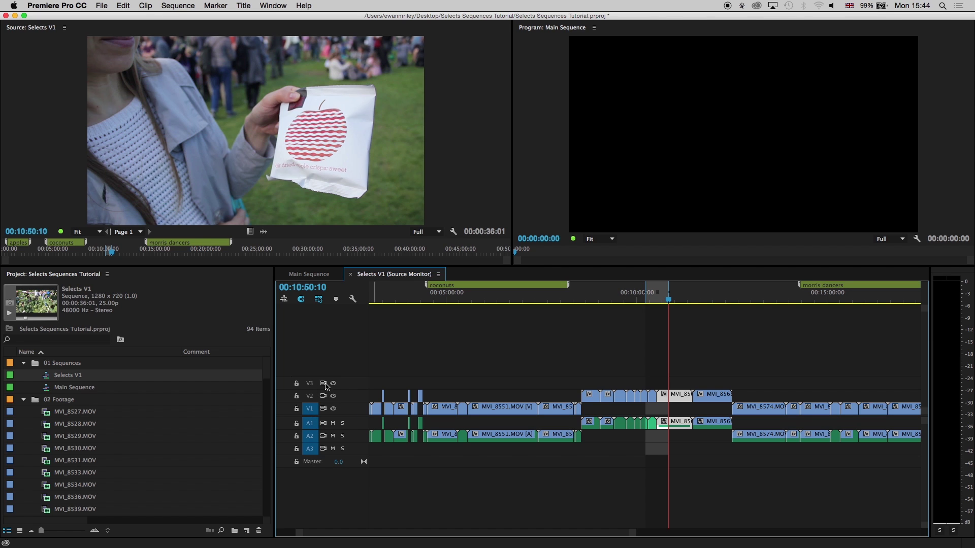
left_click(311, 407)
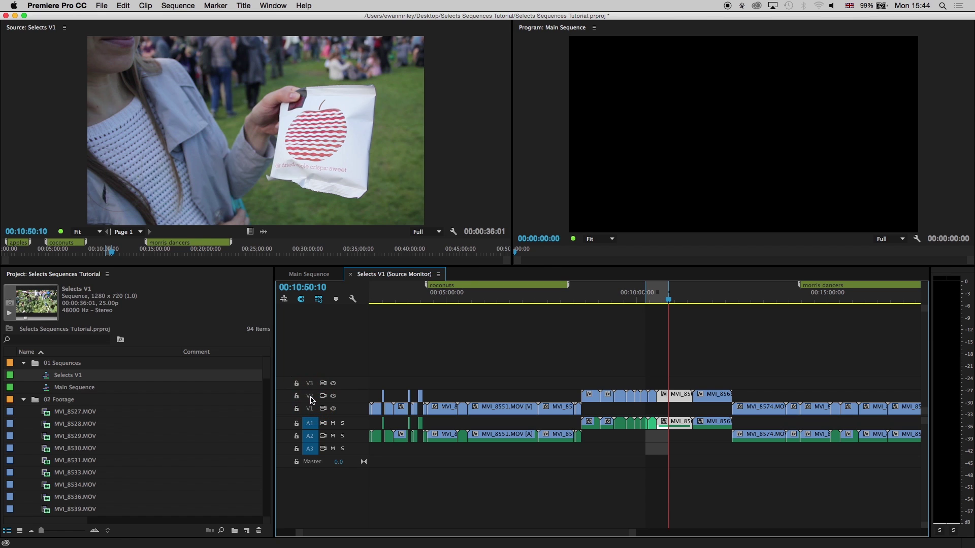
left_click(311, 399)
left_click(311, 424)
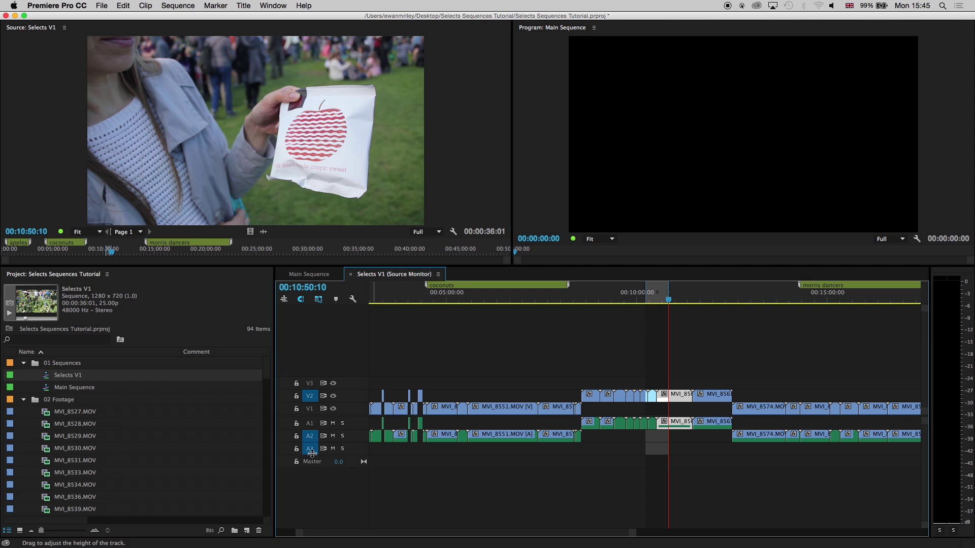
left_click(310, 423)
left_click(311, 435)
left_click(311, 448)
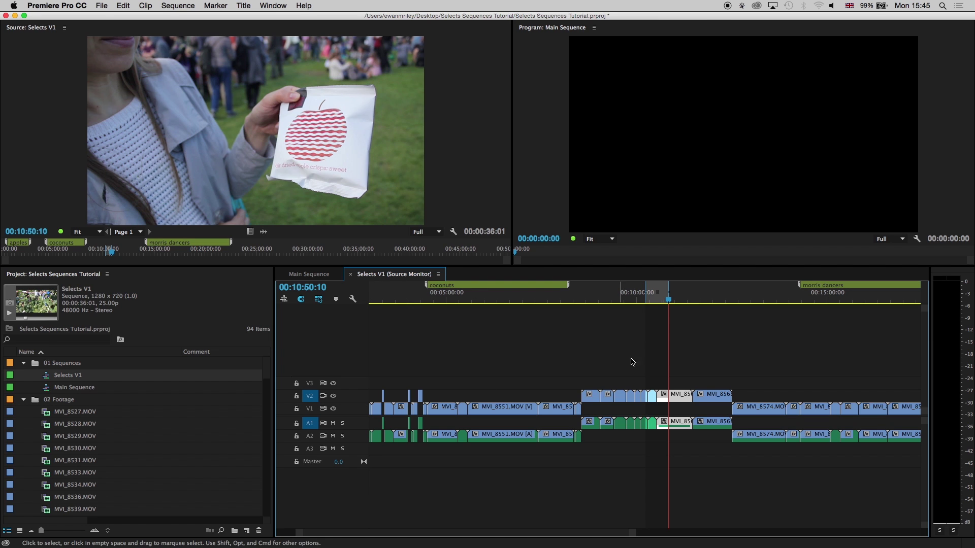
left_click(308, 274)
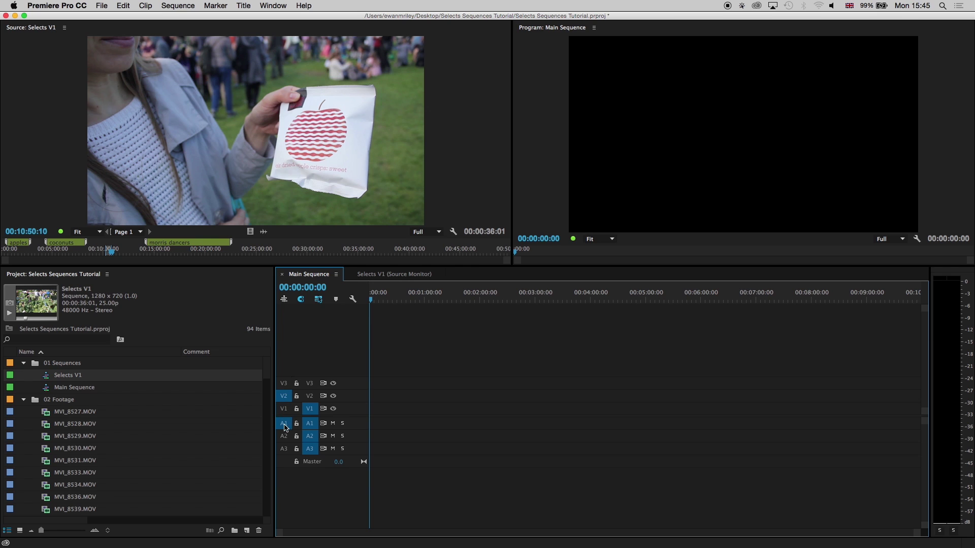
- Untarget V1 and A1–A3 in Main Sequence and insert the marked range as individual clips
left_click(309, 409)
left_click(309, 423)
left_click(309, 435)
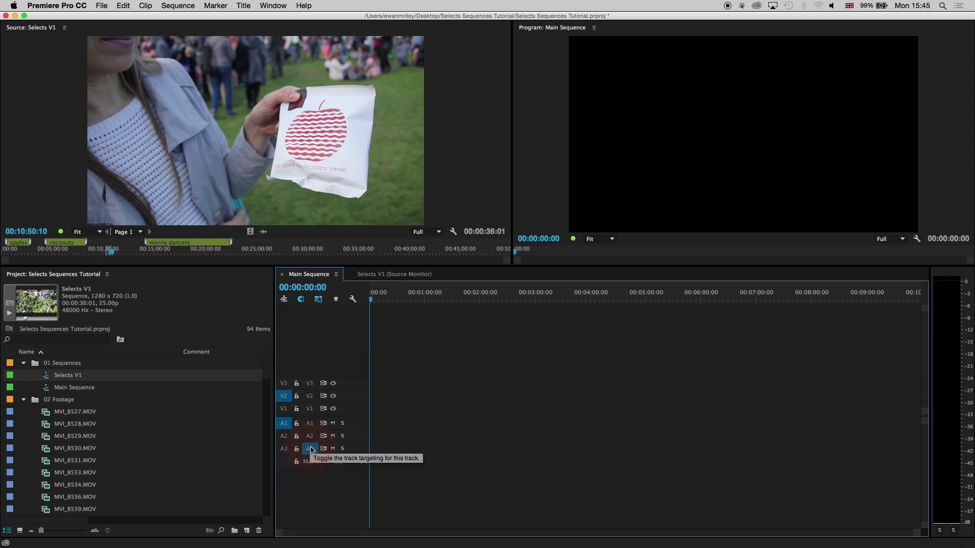
left_click(309, 447)
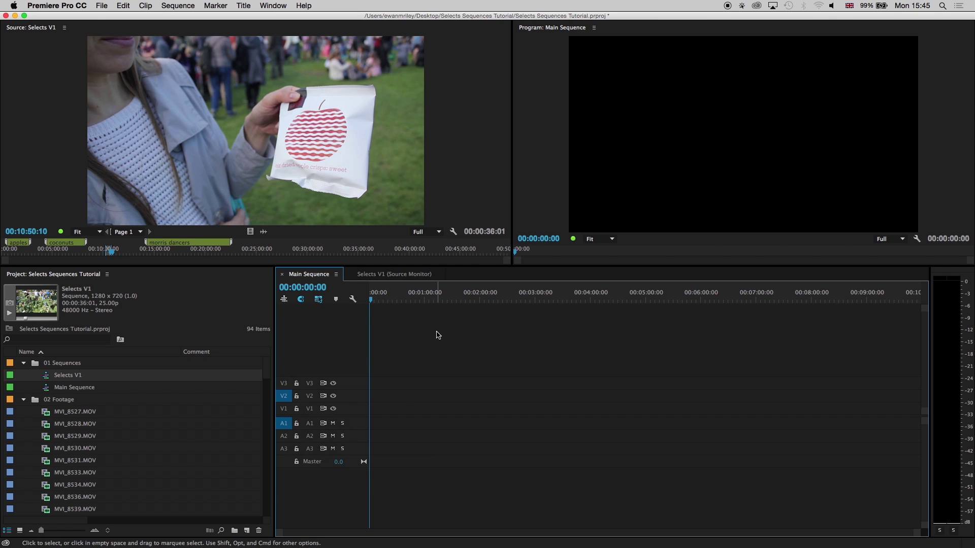
key("period")
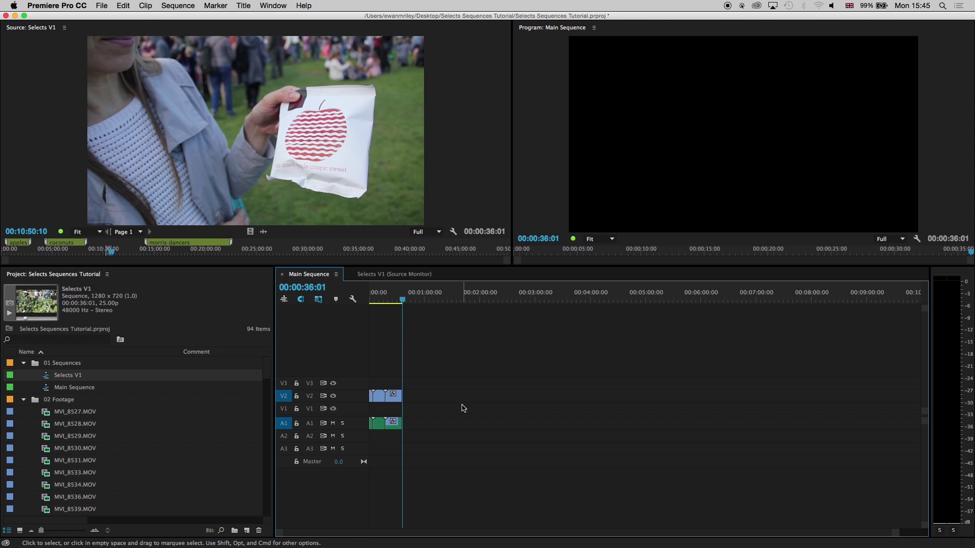
- Switch to nest insertion, insert the same range again as a nested clip, and review
left_click(285, 300)
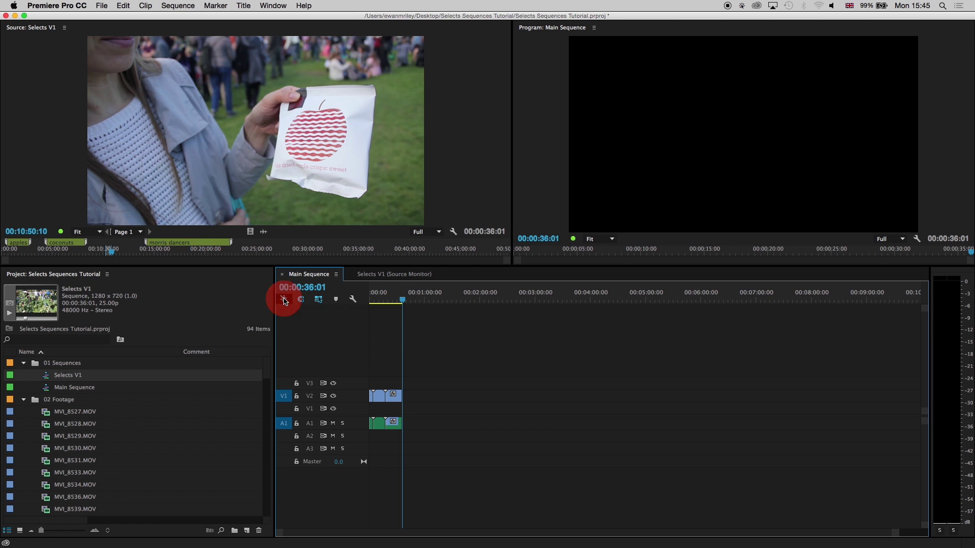
key("period")
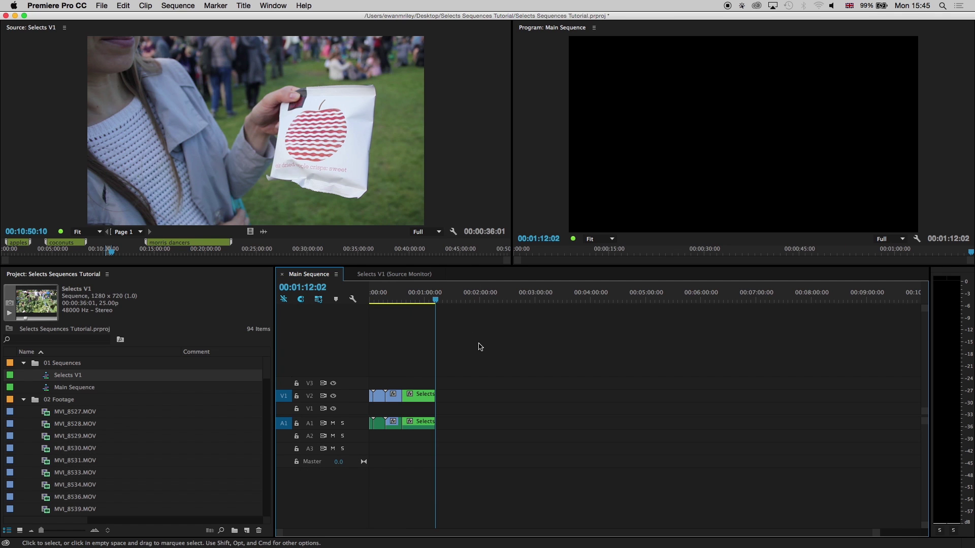
key("minus")
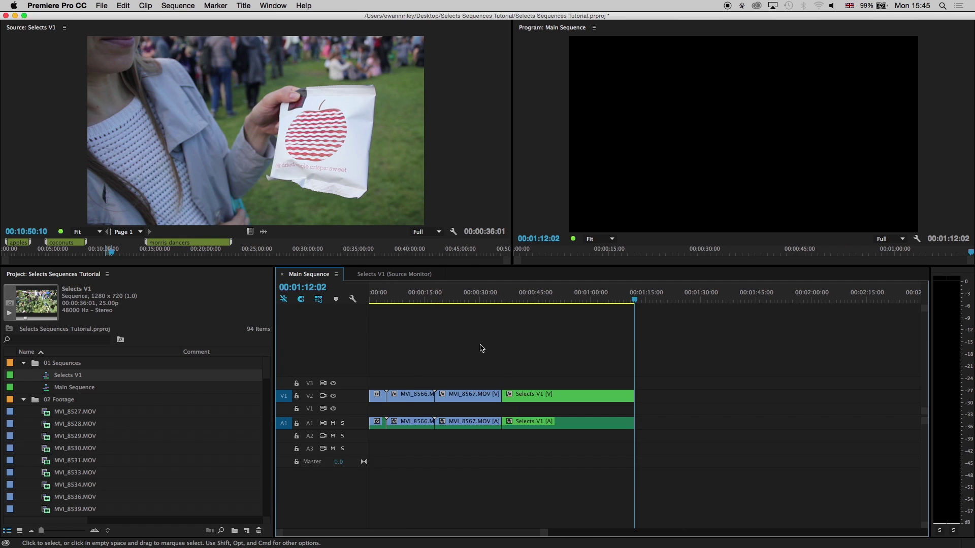
mouse_move(528, 304)
left_mouse_down()
mouse_move(562, 304)
mouse_move(530, 304)
left_mouse_up()
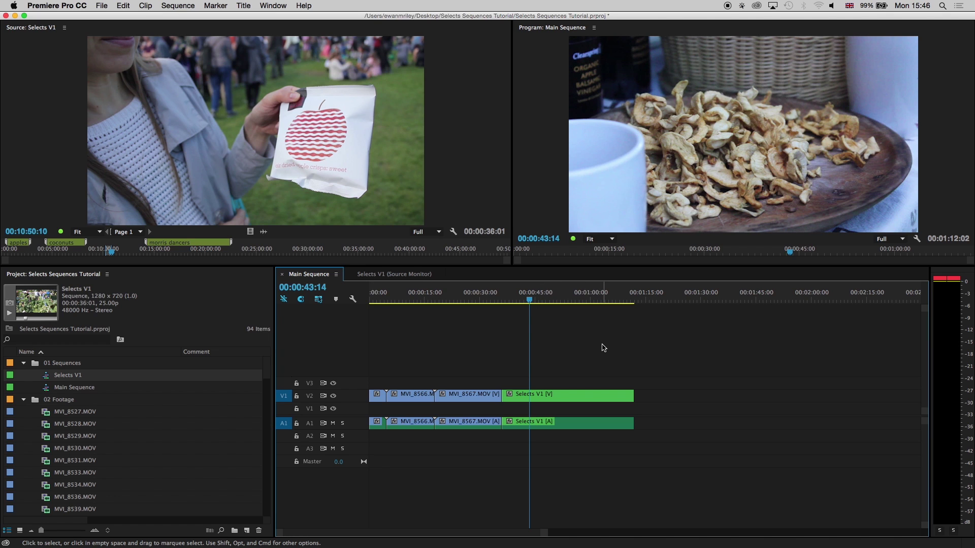
- Duplicate Selects V1 as 'Selects V2' and load that copy into the Source monitor
left_click(389, 275)
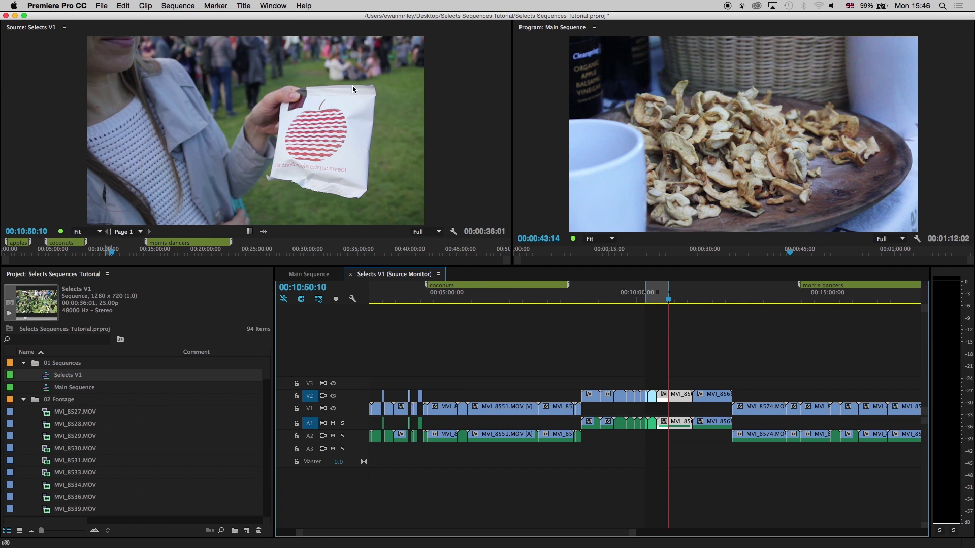
left_click(47, 378)
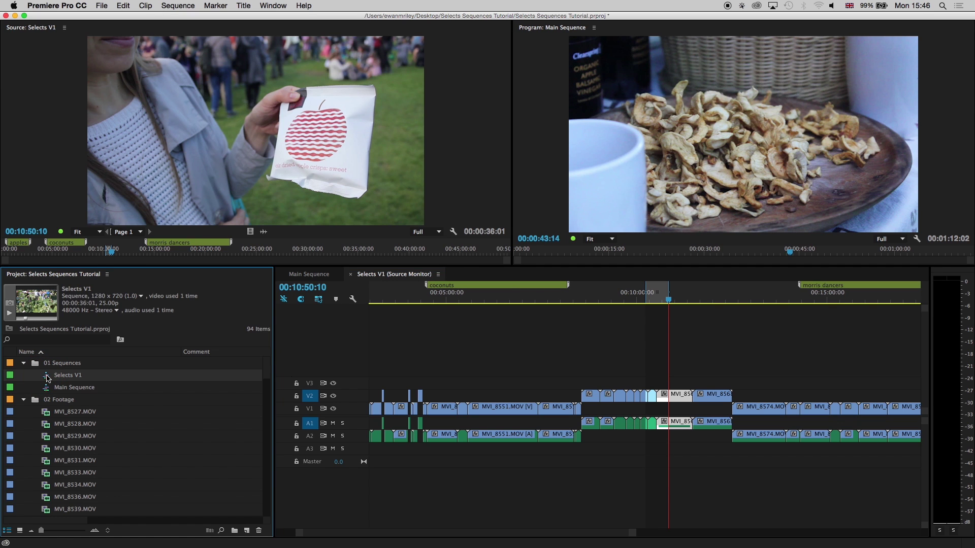
key("super+d")
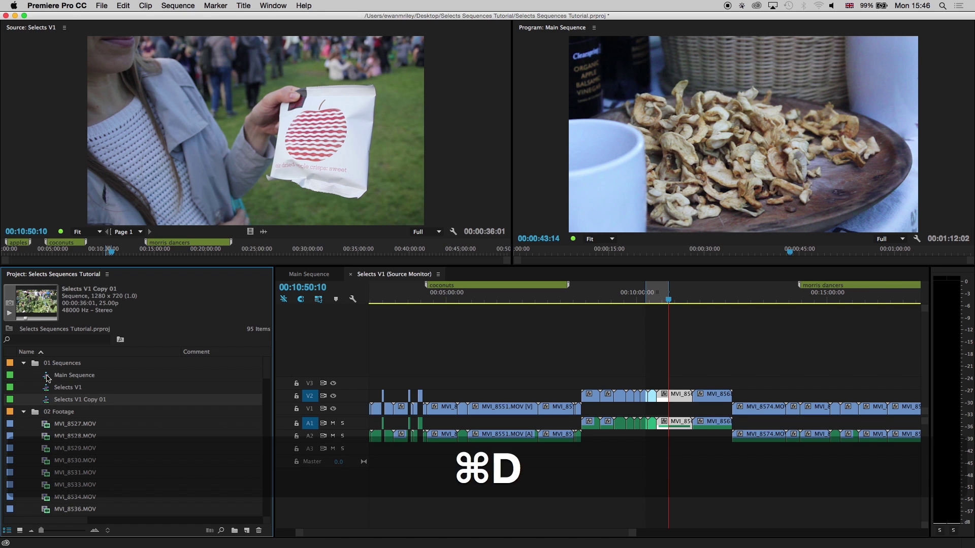
left_click(83, 401)
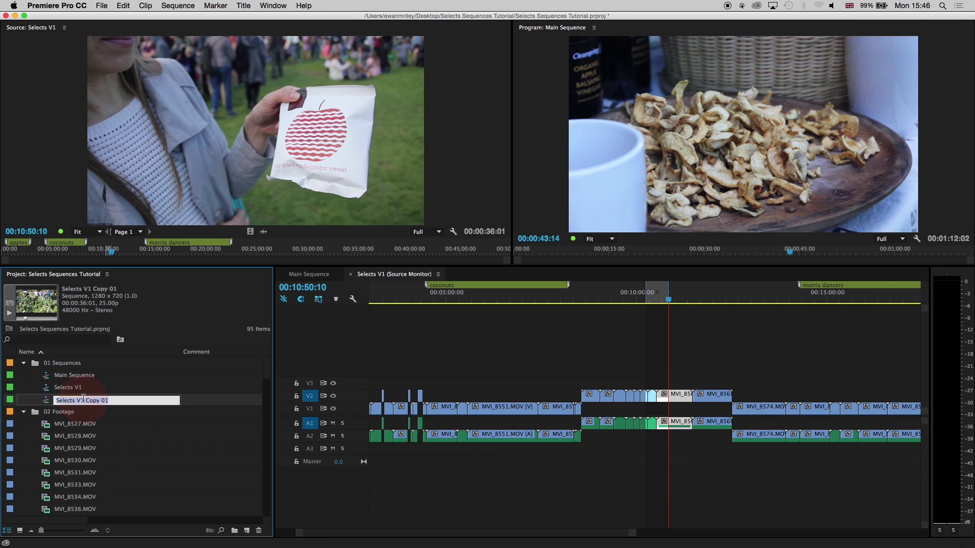
left_click(128, 401)
key("BackSpace")
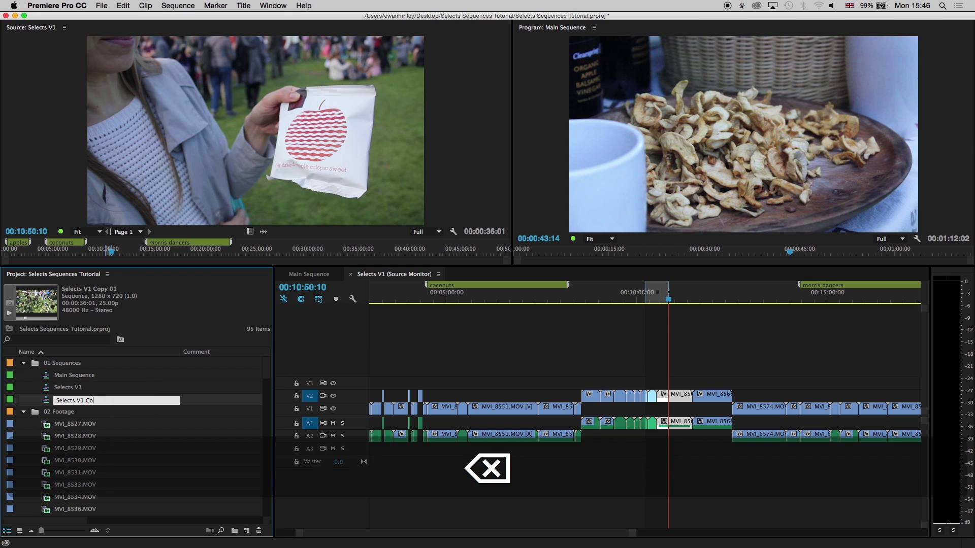
key("BackSpace")
key("BackSpace")
key("BackSpace")
key("BackSpace")
type("2")
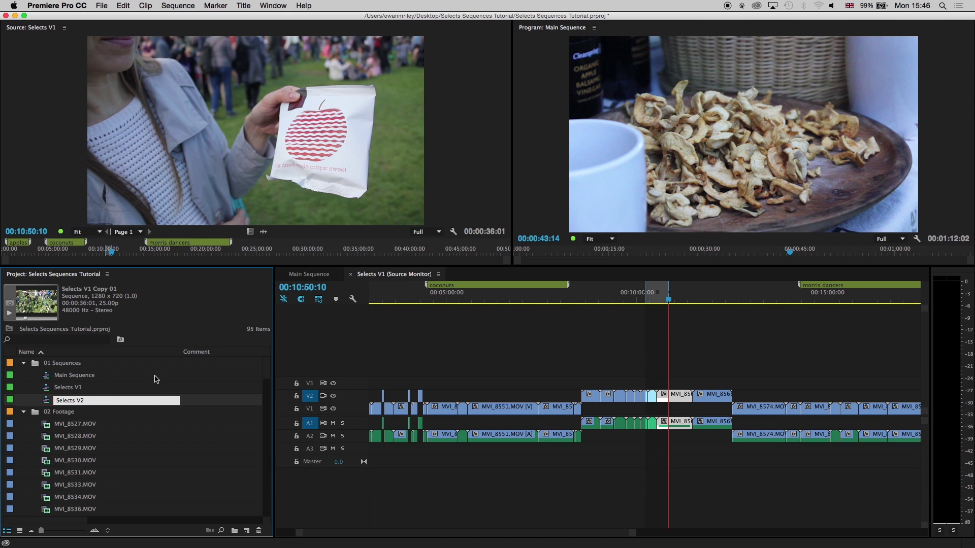
left_click(196, 328)
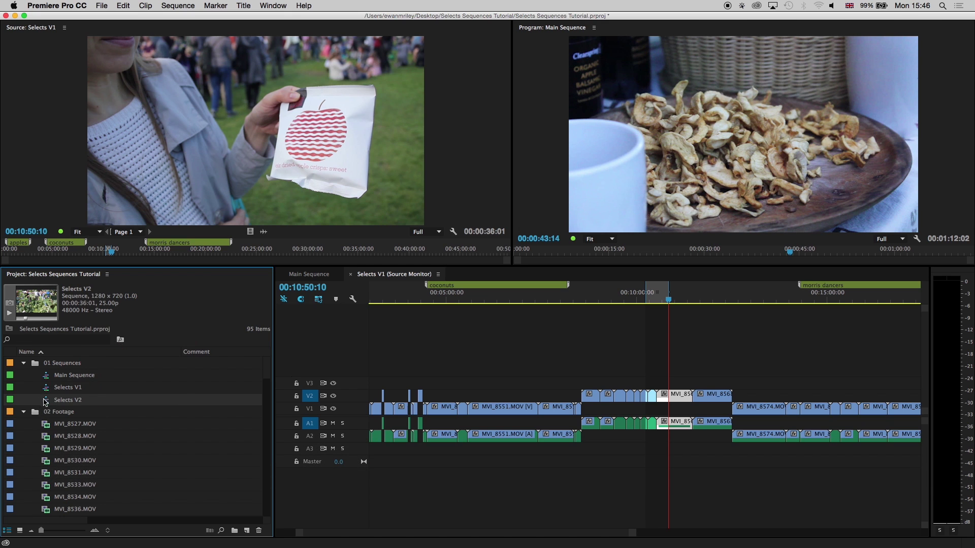
mouse_move(45, 402)
left_mouse_down()
mouse_move(256, 152)
mouse_move(264, 158)
left_mouse_up()
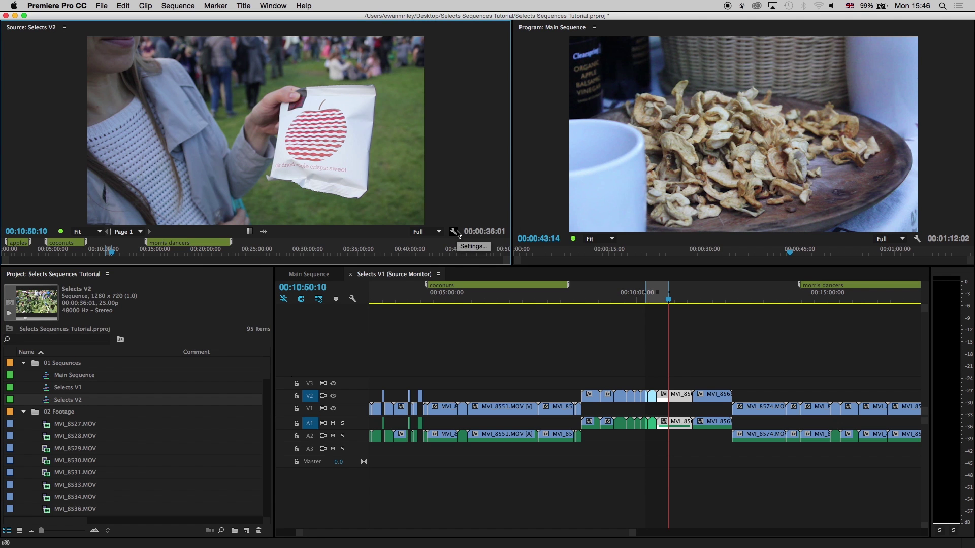
- Open Selects V2 in its own timeline tab from the Source Monitor menu and scrub it
left_click(453, 231)
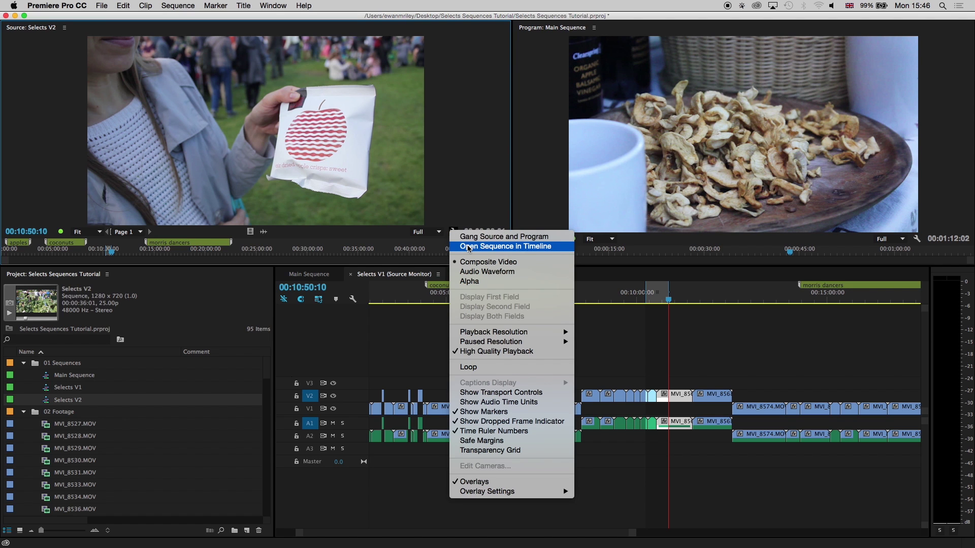
left_click(468, 246)
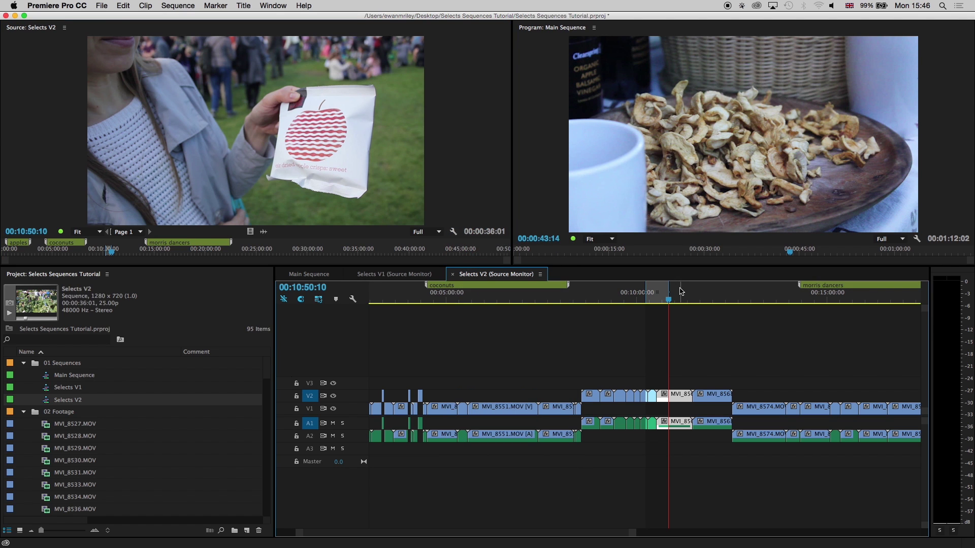
left_click_drag(680, 292, 789, 298)
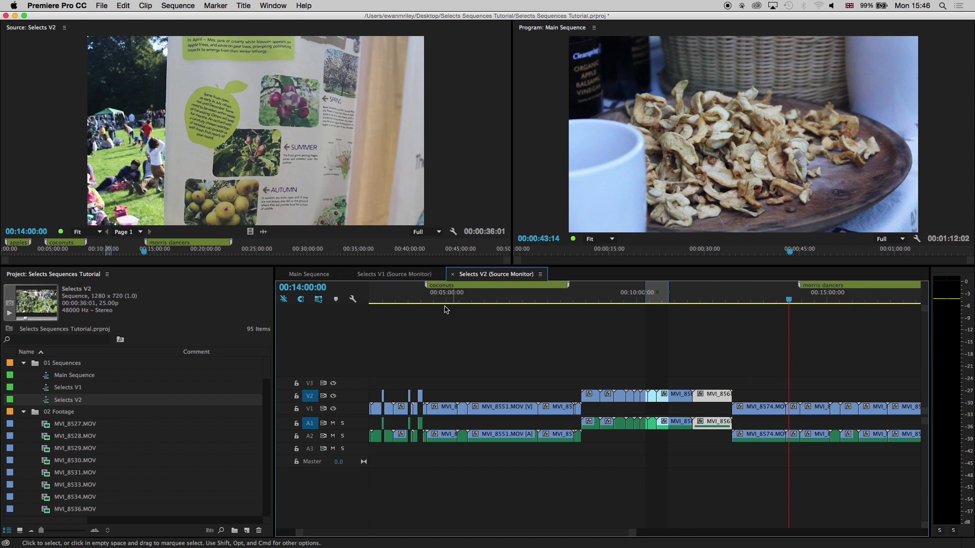
- Scrub Selects V1 back to about four minutes, check Selects V2, then return to Main Sequence
left_click(403, 275)
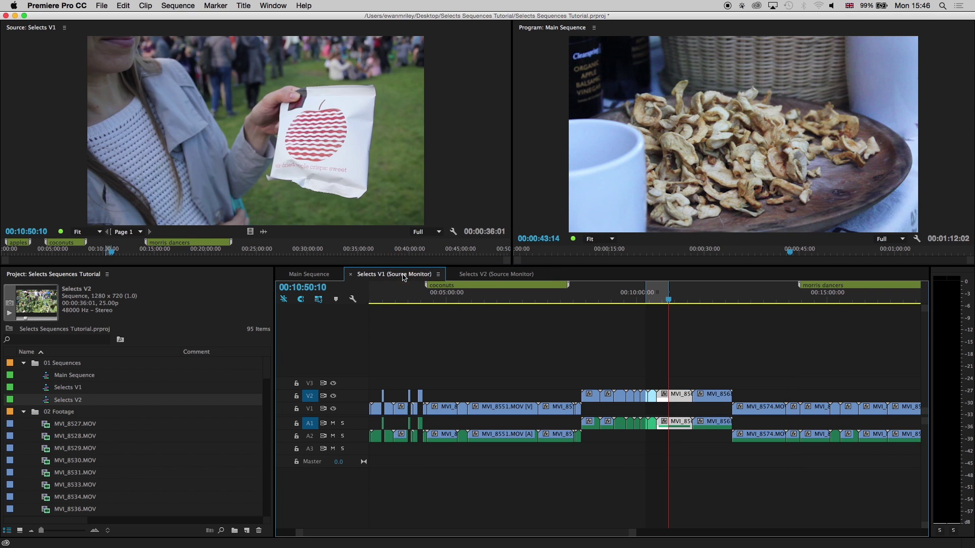
left_click_drag(431, 299, 421, 300)
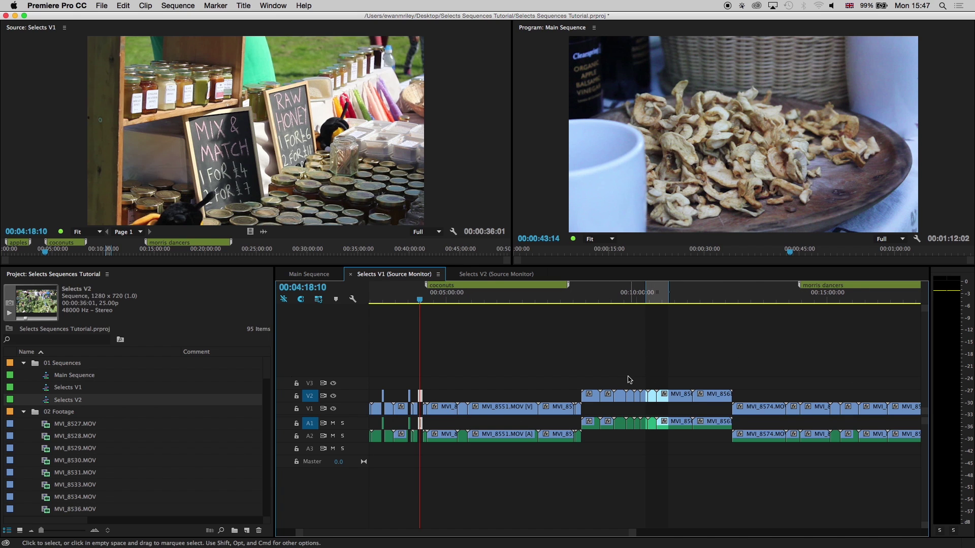
left_click(489, 275)
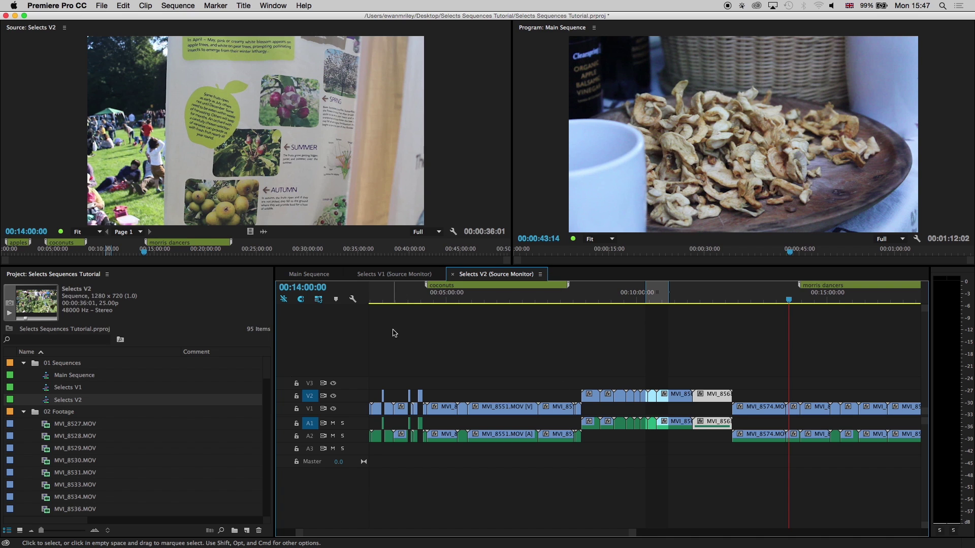
left_click(309, 274)
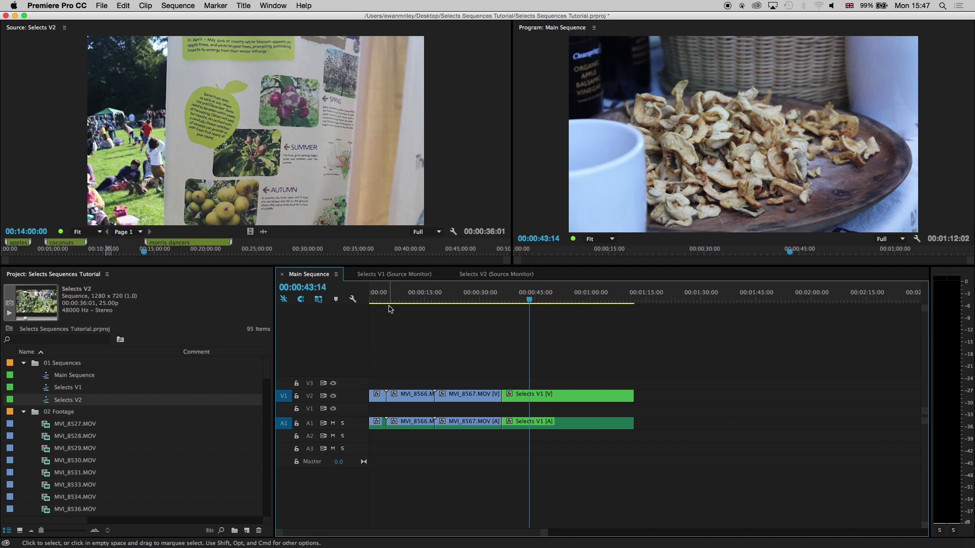
- Dock Selects V1 and Main Sequence in separate timeline panels and enlarge the timeline area
left_click(389, 273)
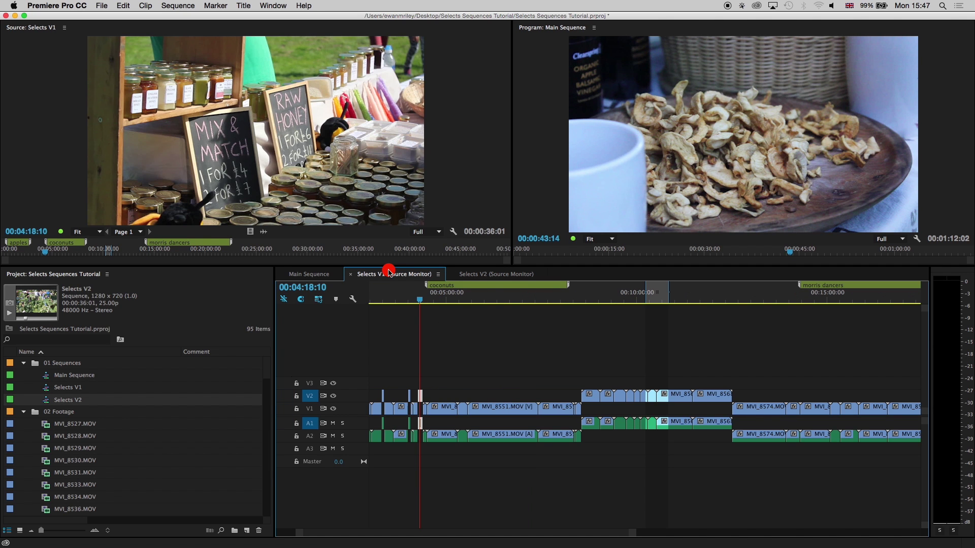
left_click_drag(389, 273, 465, 530)
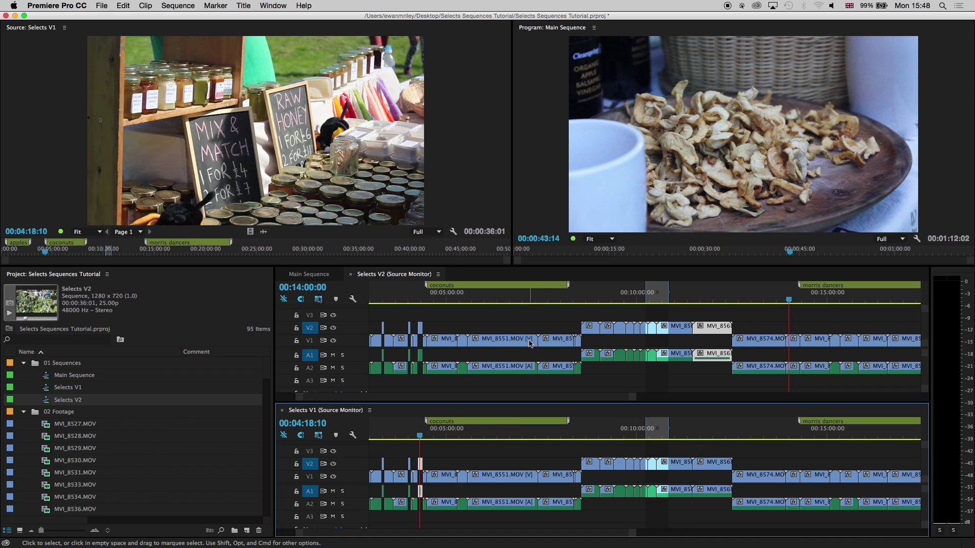
left_click(310, 275)
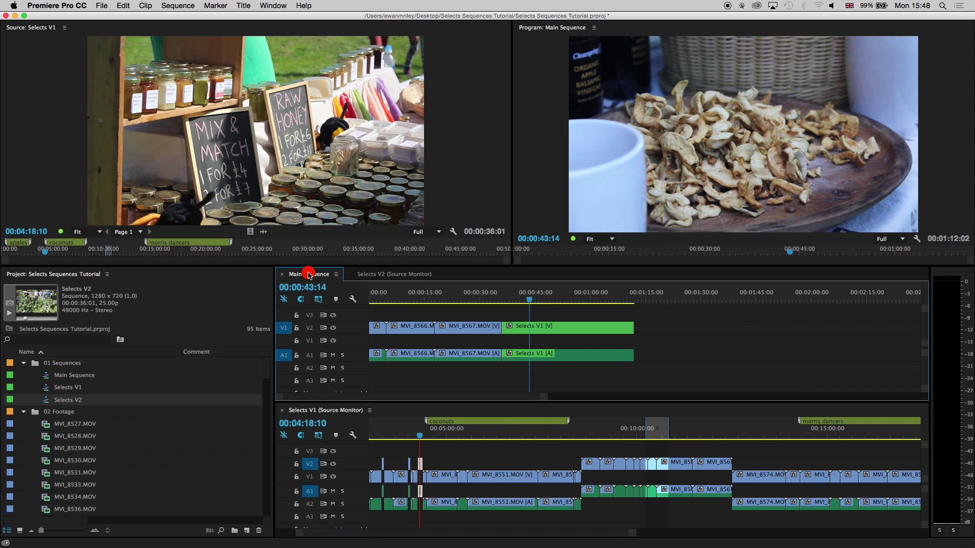
left_click_drag(309, 274, 459, 301)
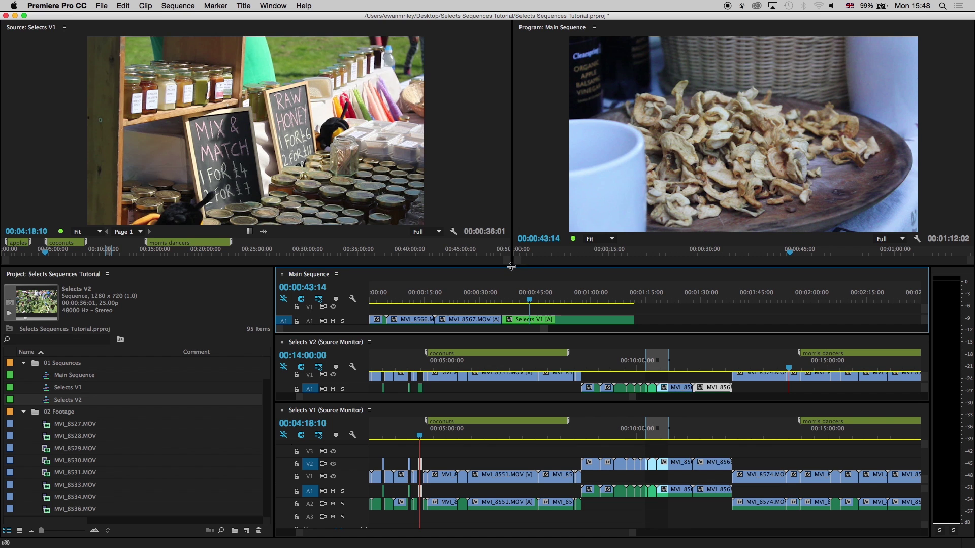
left_click_drag(511, 266, 513, 227)
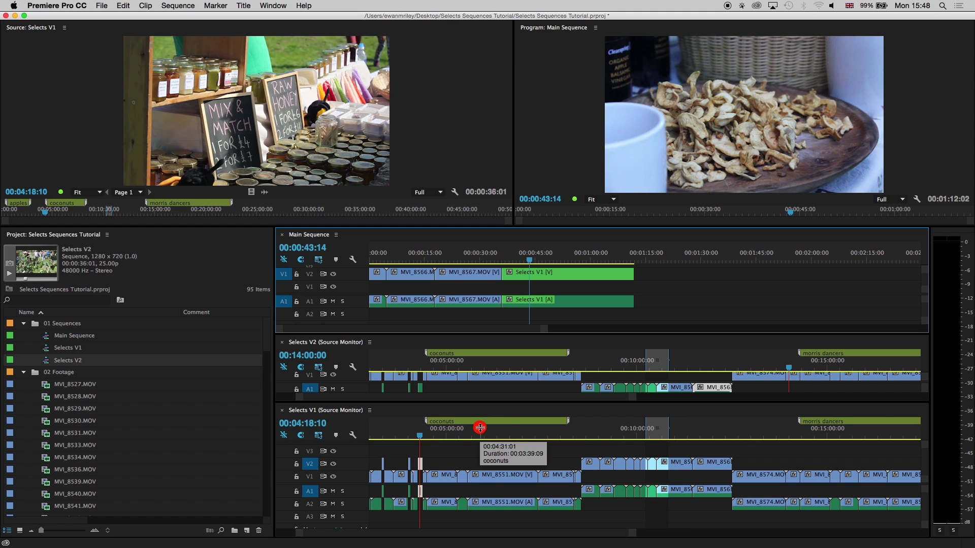
- Resize the selects panels and edit MVI_8567 and MVI_8568 into Main Sequence after the Selects V1 nest
left_click(474, 409)
left_click_drag(530, 403, 530, 444)
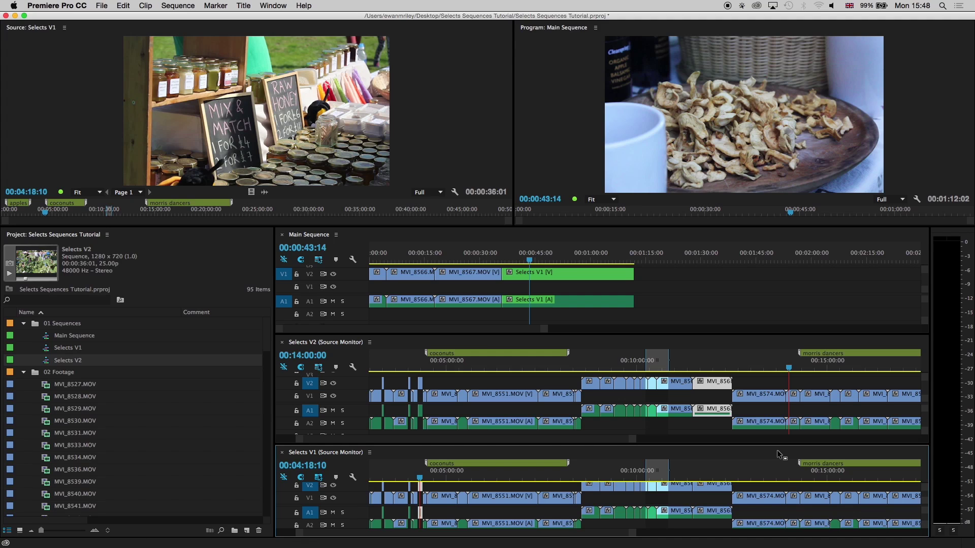
left_click(705, 495)
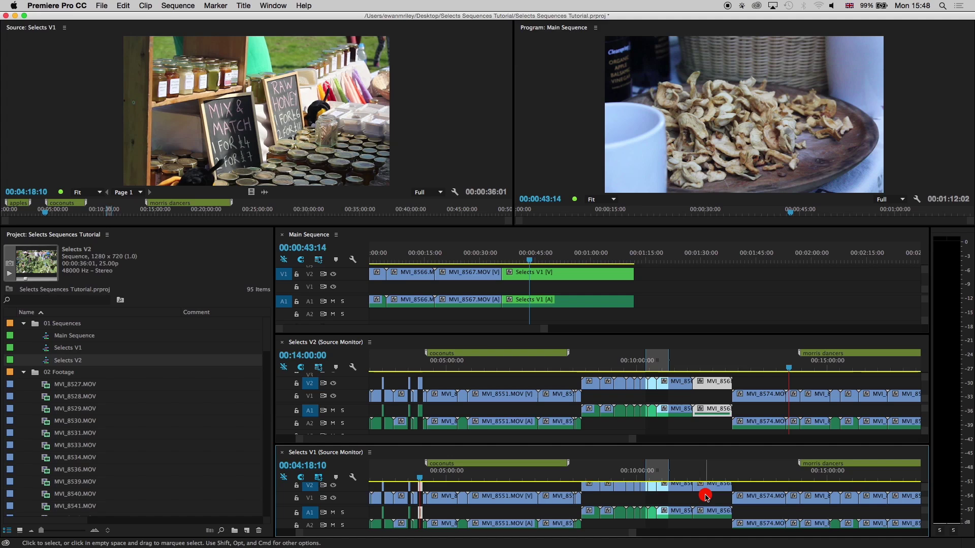
left_click(683, 479)
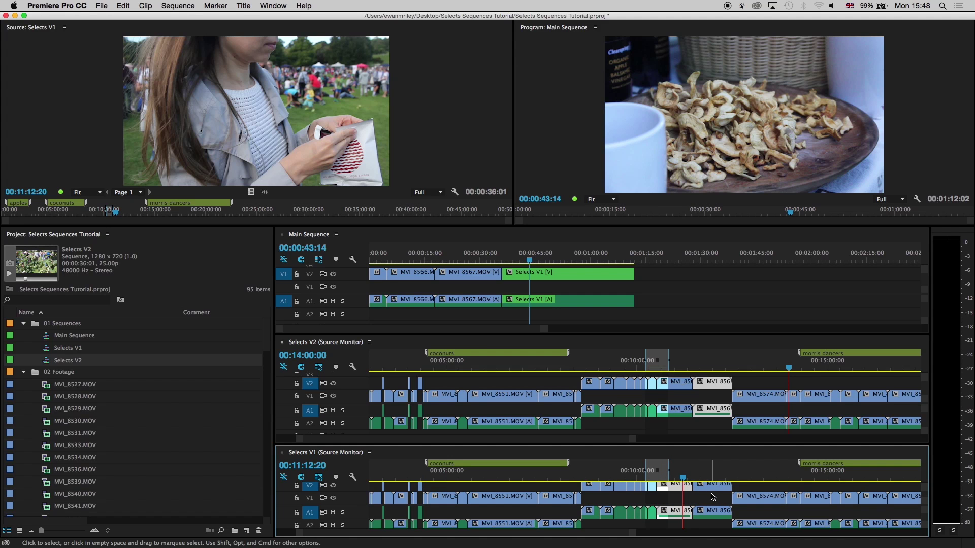
mouse_move(712, 497)
left_mouse_down()
mouse_move(680, 488)
mouse_move(713, 483)
mouse_move(697, 466)
mouse_move(689, 307)
mouse_move(735, 284)
mouse_move(853, 297)
mouse_move(933, 283)
mouse_move(874, 319)
mouse_move(888, 303)
left_mouse_up()
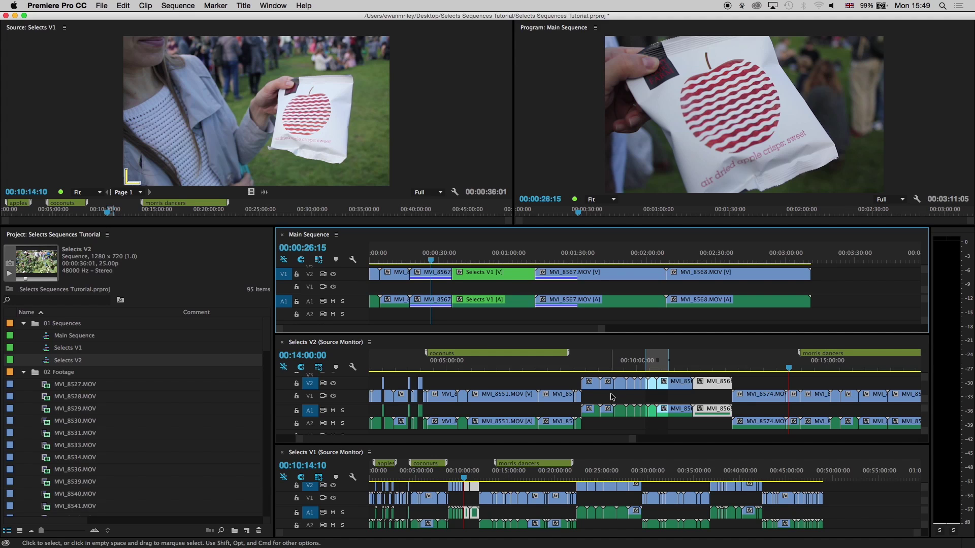
- Edit MVI_8556 and MVI_8561 from Selects V2 into Main Sequence, then park its playhead at 00:01:31:11
left_click(600, 394)
left_click_drag(589, 382, 851, 275)
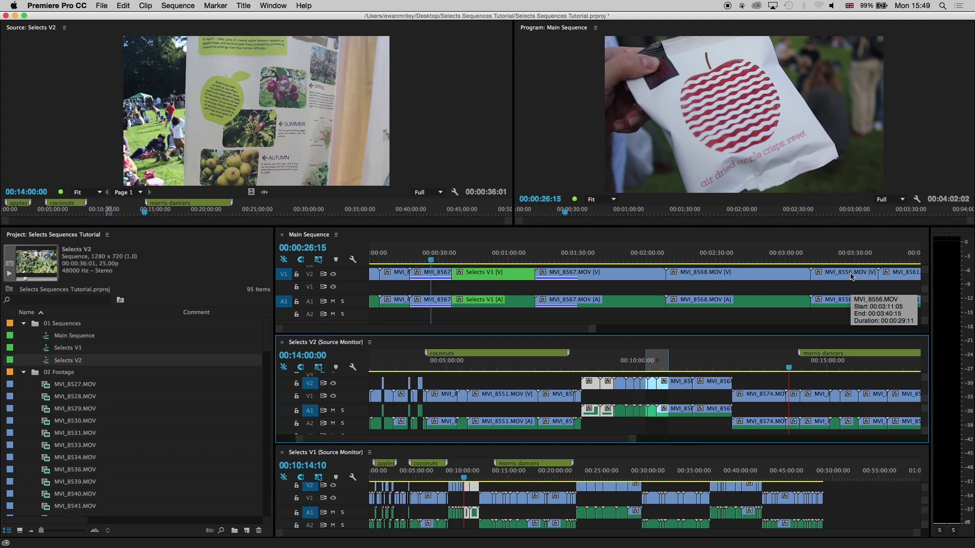
key("Home")
left_click(582, 258)
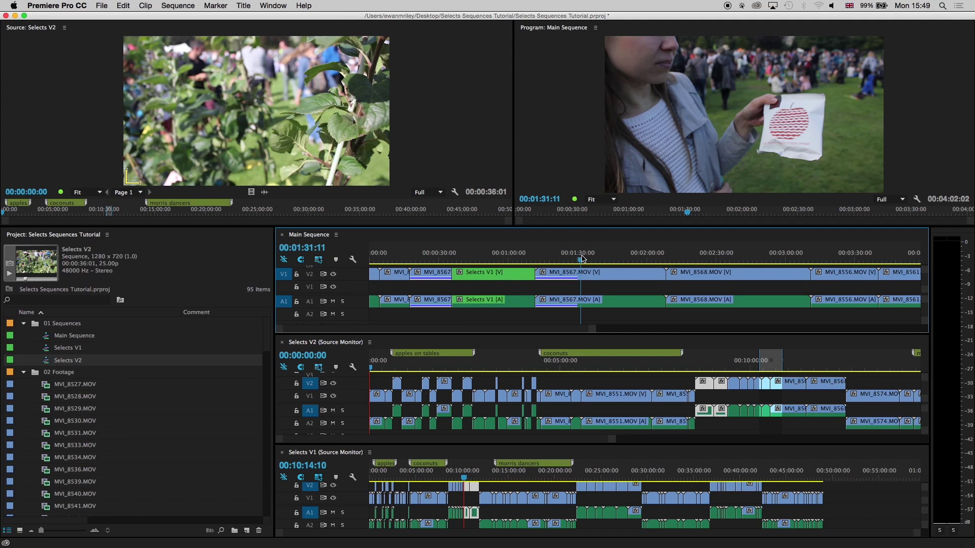